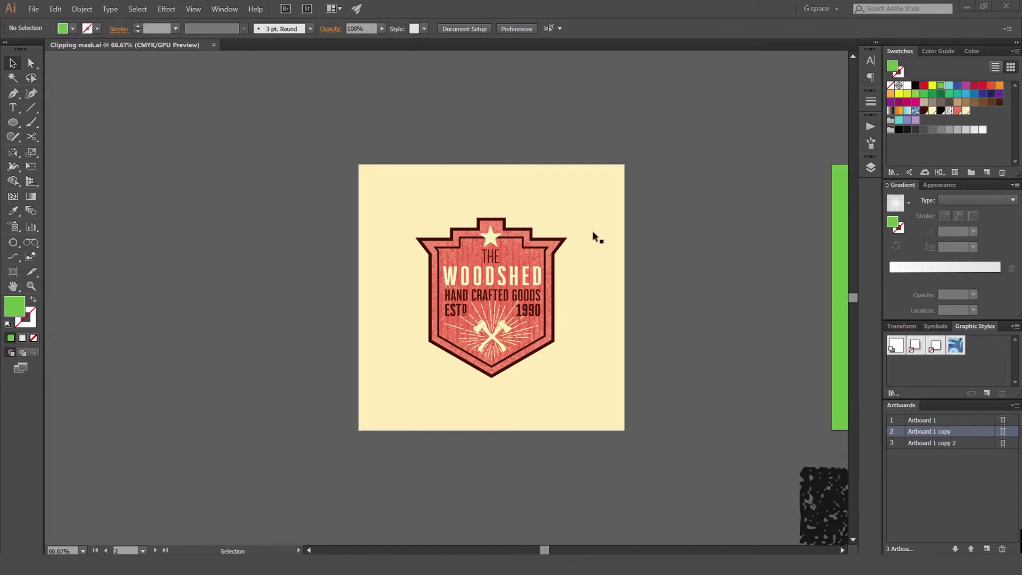
Lock the cream background square behind the Woodshed badge
scroll(545, 253, "up", 1)
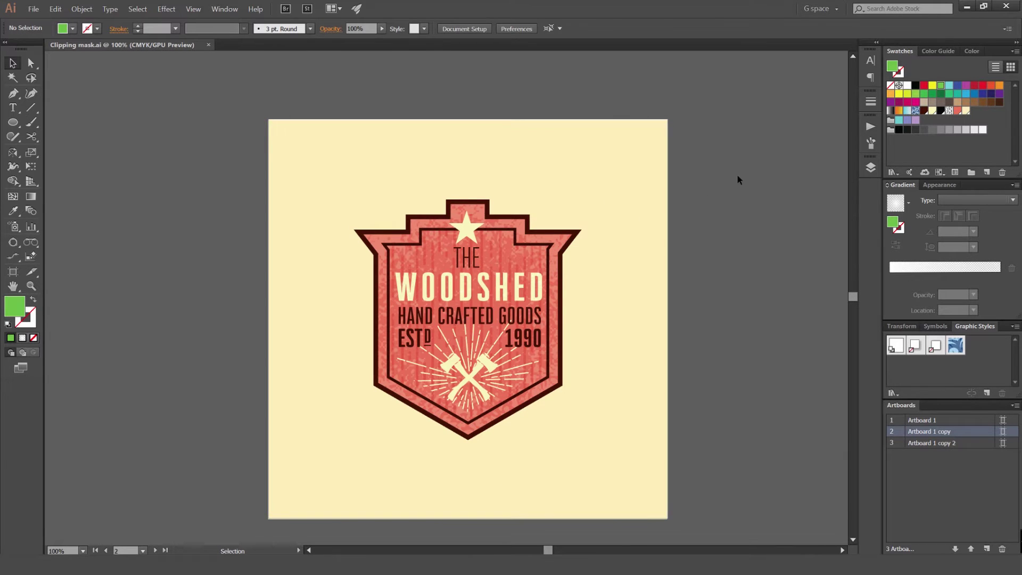
left_click(630, 148)
key("ctrl+2")
scroll(634, 199, "down", 2)
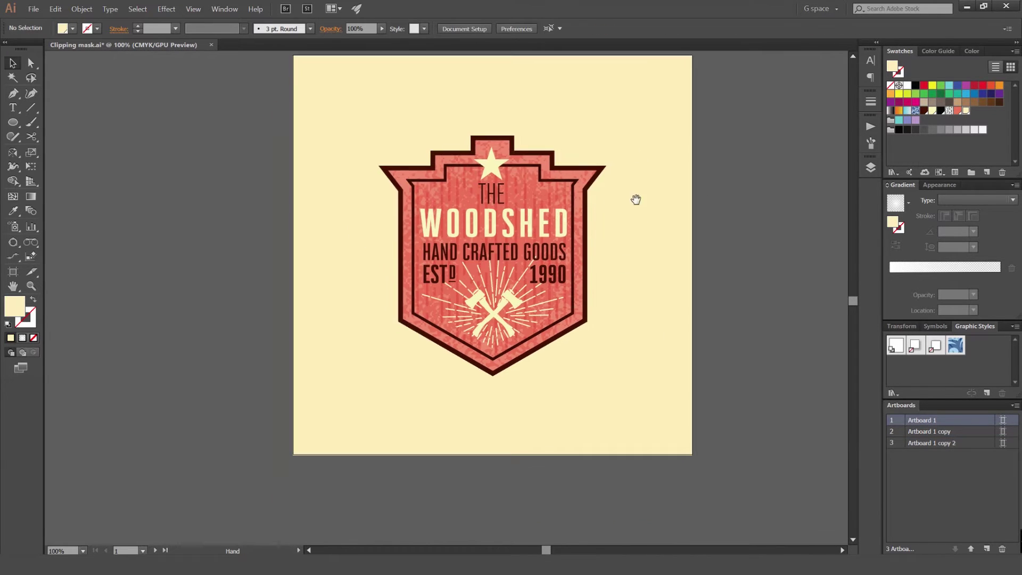
Move the speckled texture and the sunburst off the badge onto the empty canvas beside the artboard
scroll(586, 190, "left", 3)
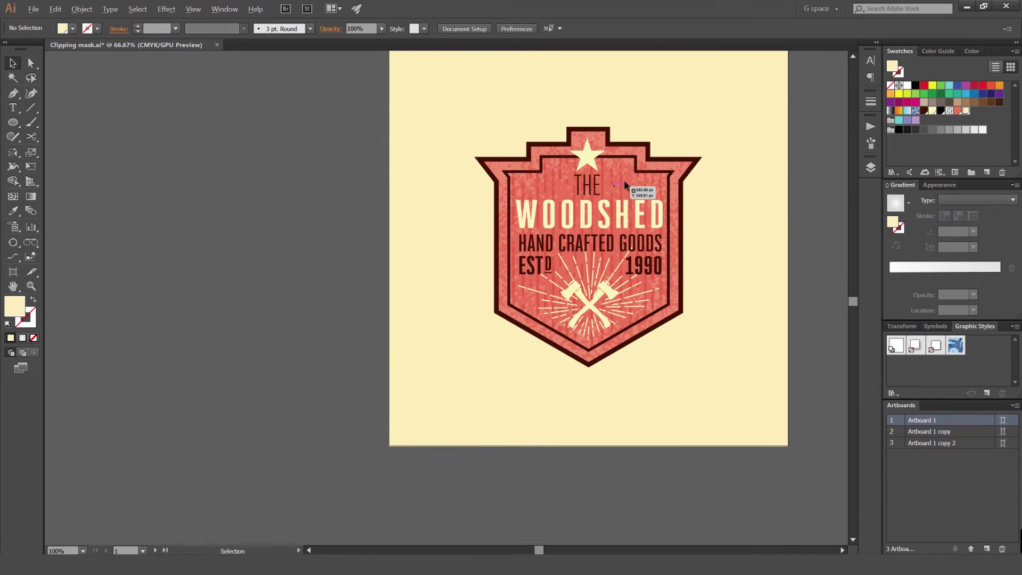
scroll(623, 180, "down", 1)
left_click_drag(633, 199, 370, 161)
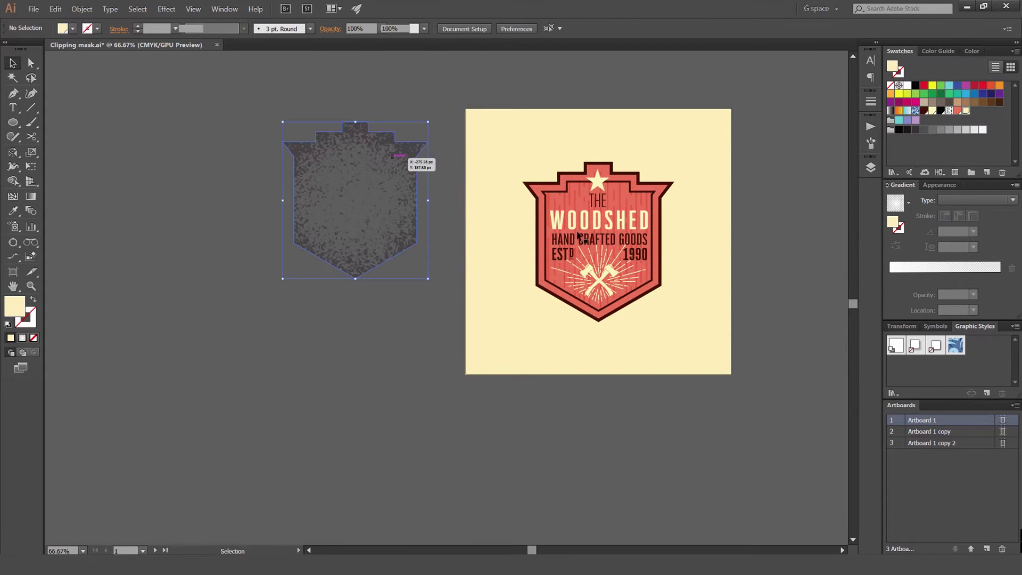
left_click_drag(594, 258, 351, 363)
scroll(323, 179, "up", 1)
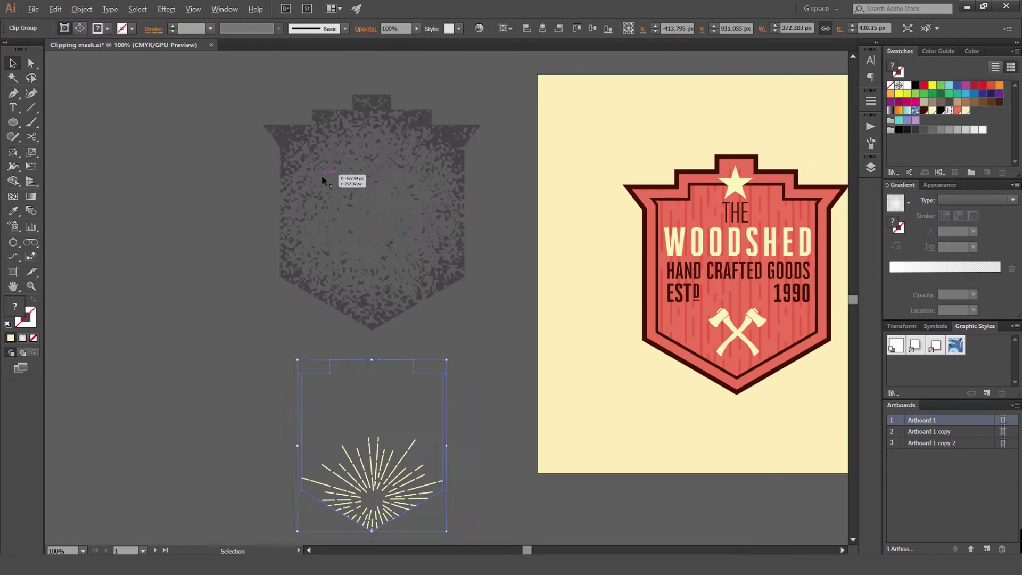
Shift the sunburst slightly aside and move the wood-grain line pattern off the badge to below it
left_click_drag(452, 213, 445, 89)
scroll(403, 331, "down", 1)
left_click_drag(397, 340, 379, 317)
left_click_drag(640, 242, 396, 472)
scroll(433, 401, "up", 1)
scroll(513, 290, "down", 1)
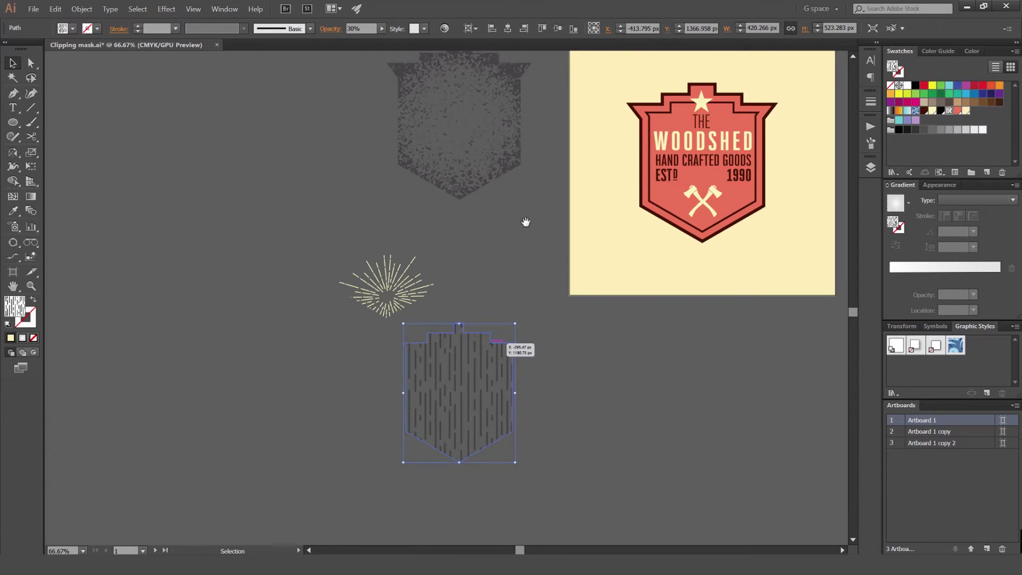
Try moving the red badge shape and its dark outline off the artboard, and undo both moves
left_click_drag(525, 223, 452, 305)
left_click_drag(639, 213, 493, 294)
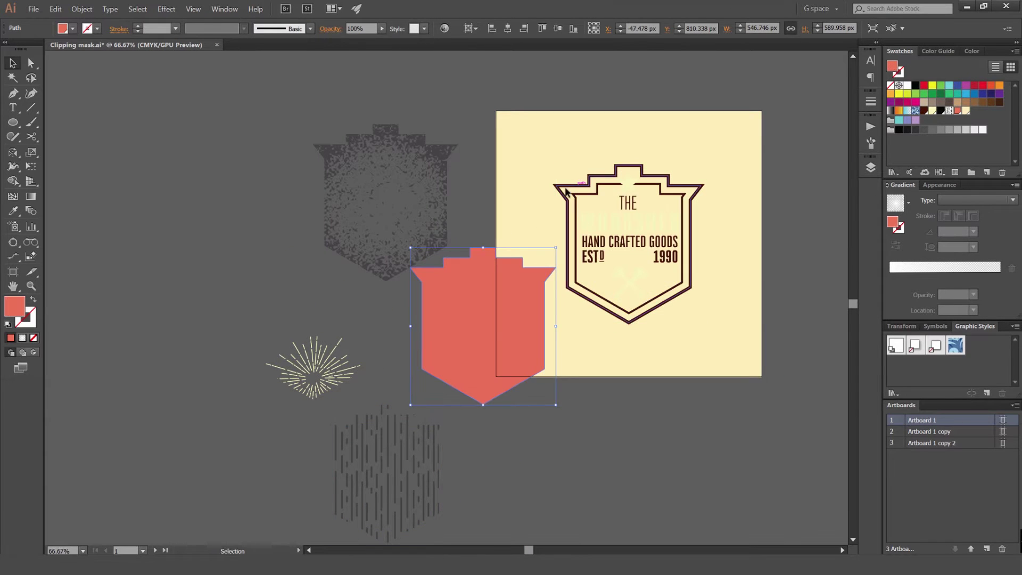
left_click_drag(575, 187, 406, 222)
key("ctrl+z")
key("ctrl+z")
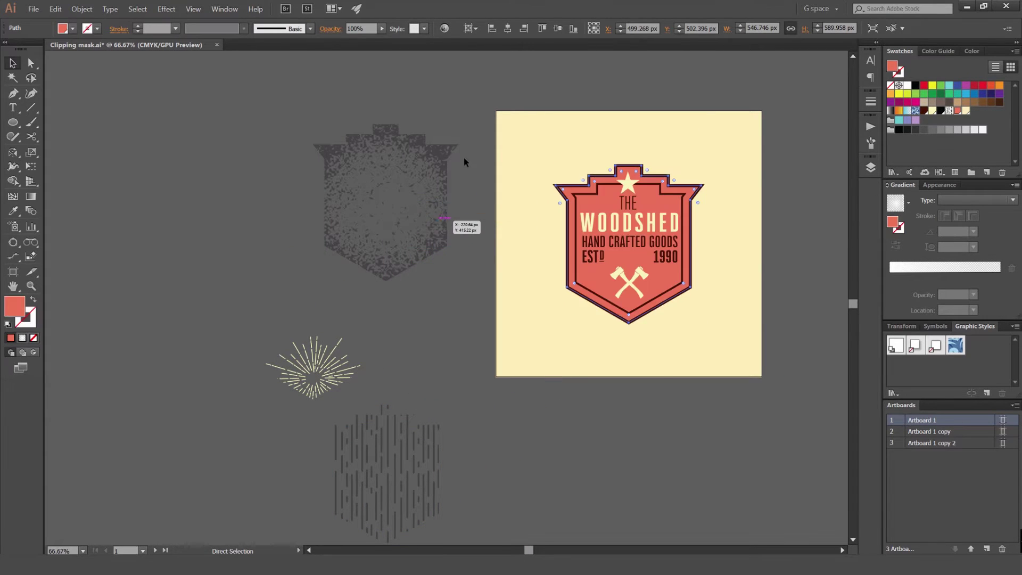
left_click(462, 159)
Examine the clipped edges of the speckled texture and the sunburst up close
scroll(355, 133, "up", 1)
scroll(413, 115, "up", 1)
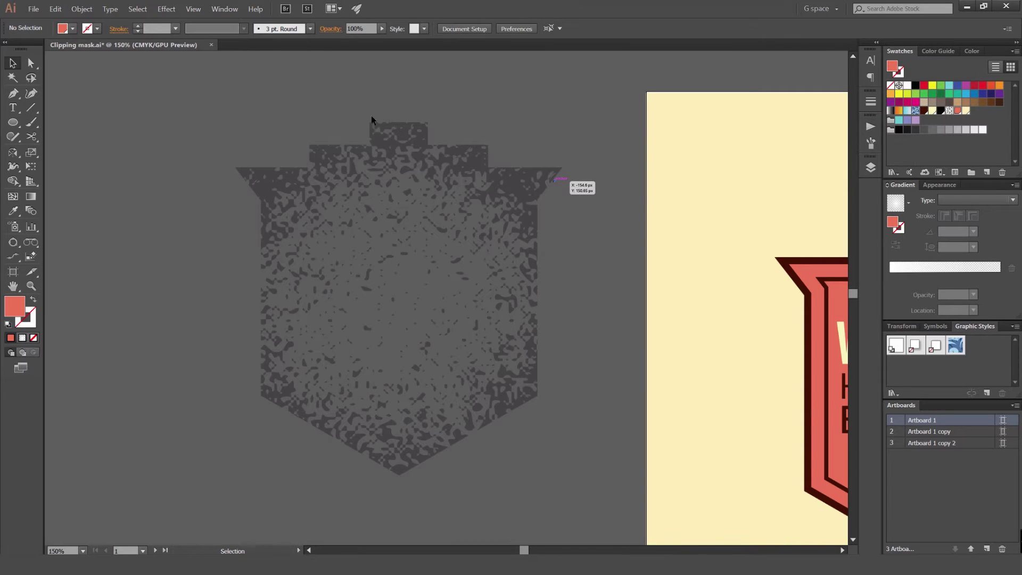
scroll(497, 308, "down", 8)
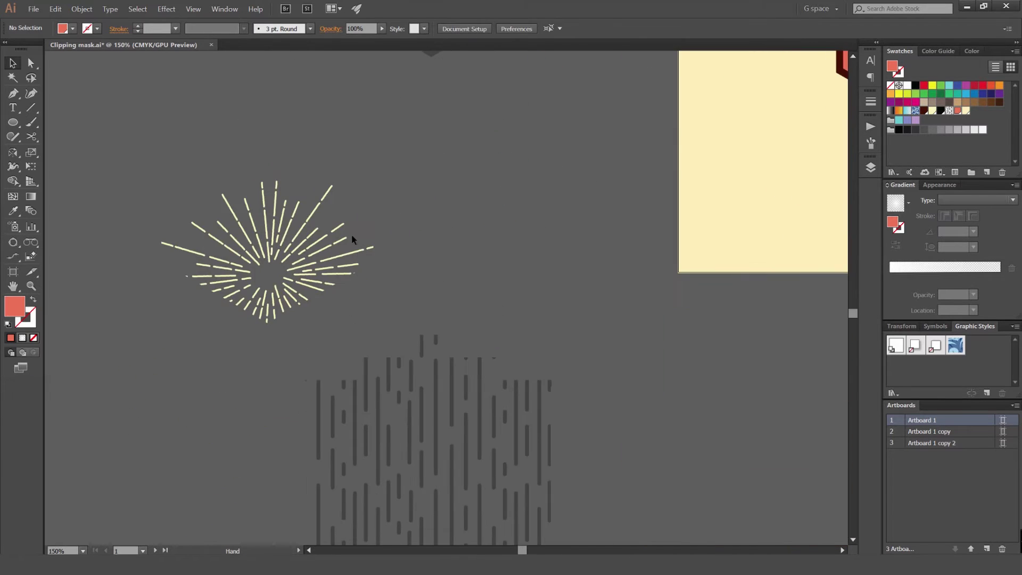
scroll(352, 234, "down", 2)
left_click_drag(349, 187, 401, 212)
left_click(344, 274)
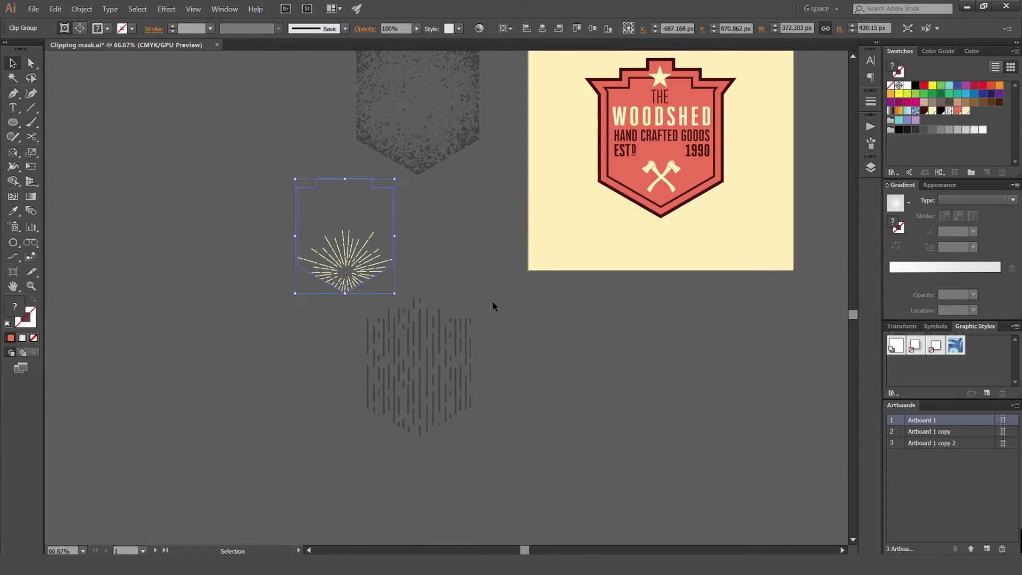
Shift the wood-grain pattern farther from the badge, and restore all the moved pieces to their places on the badge
left_click_drag(469, 323, 414, 366)
left_click_drag(419, 167, 449, 288)
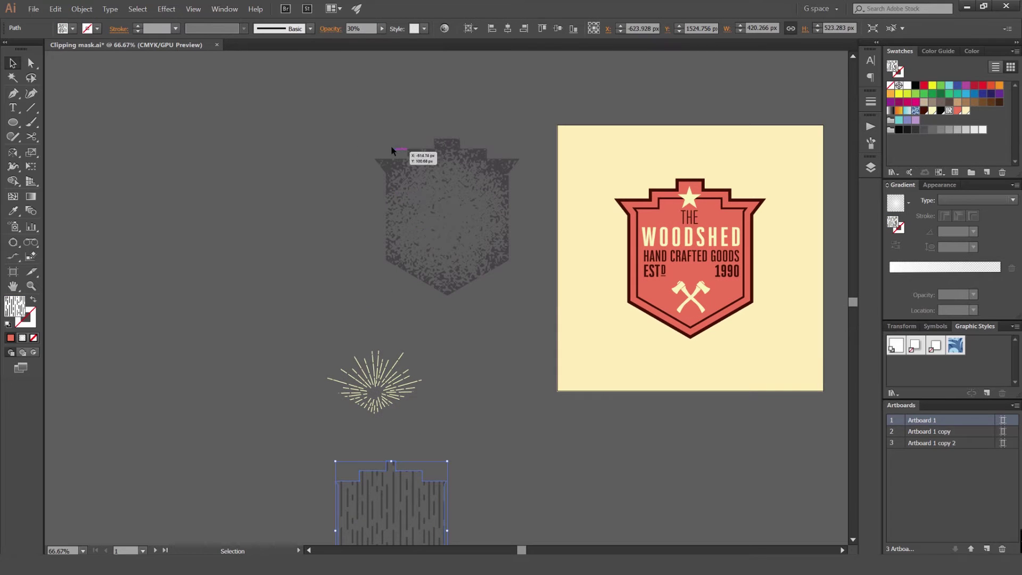
scroll(420, 234, "up", 2)
scroll(541, 214, "down", 2)
left_click_drag(511, 208, 429, 209)
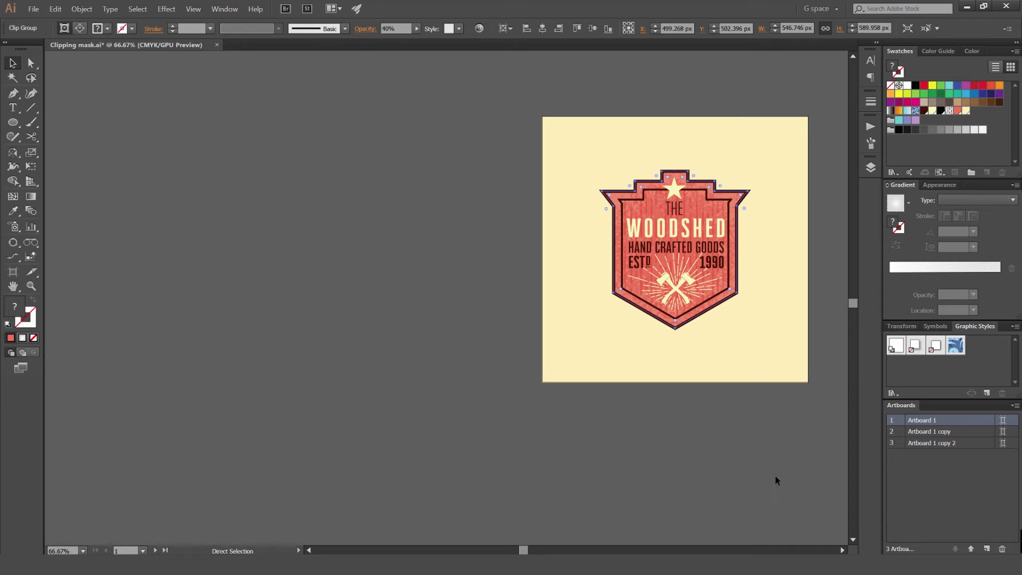
Try moving the green background square on the second artboard, and undo the move
left_click_drag(720, 450, 384, 453)
left_click(619, 197)
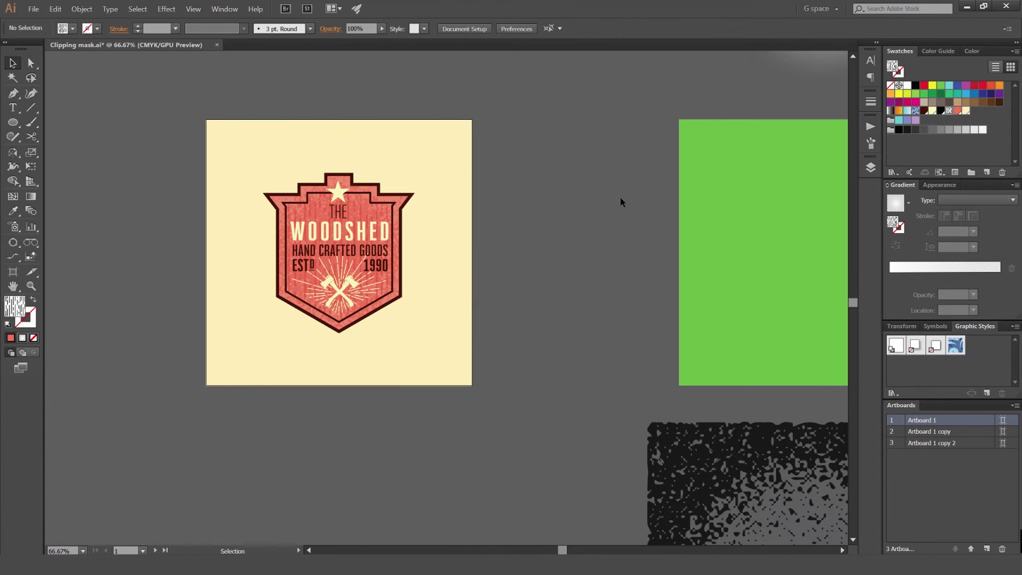
left_click_drag(644, 186, 349, 257)
left_click_drag(598, 169, 575, 38)
scroll(569, 124, "down", 1)
scroll(577, 142, "down", 1)
left_click_drag(588, 159, 542, 258)
left_click(478, 251)
scroll(519, 248, "up", 2)
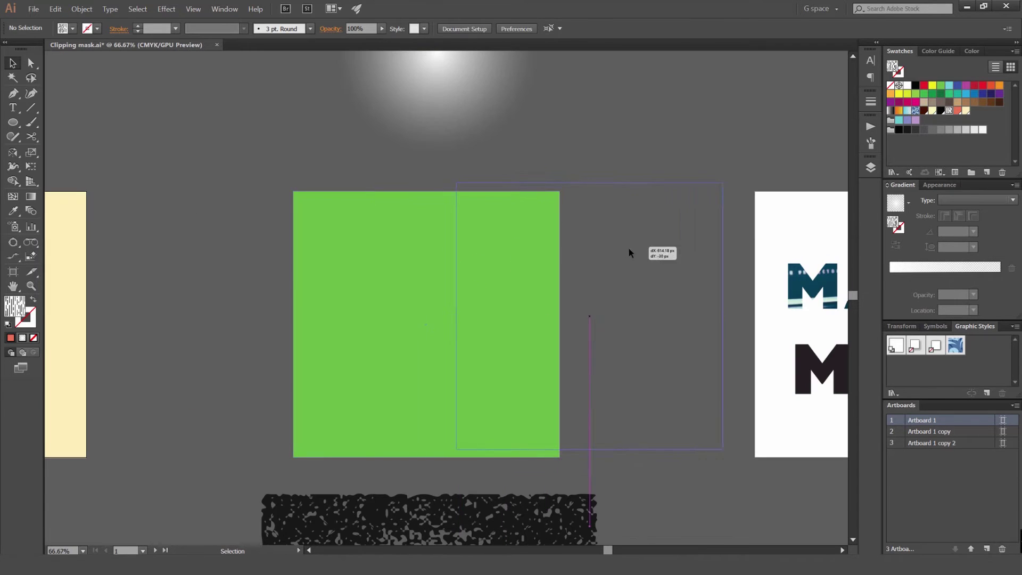
key("ctrl+z")
Copy the green background square
left_click(523, 245)
key("ctrl+c")
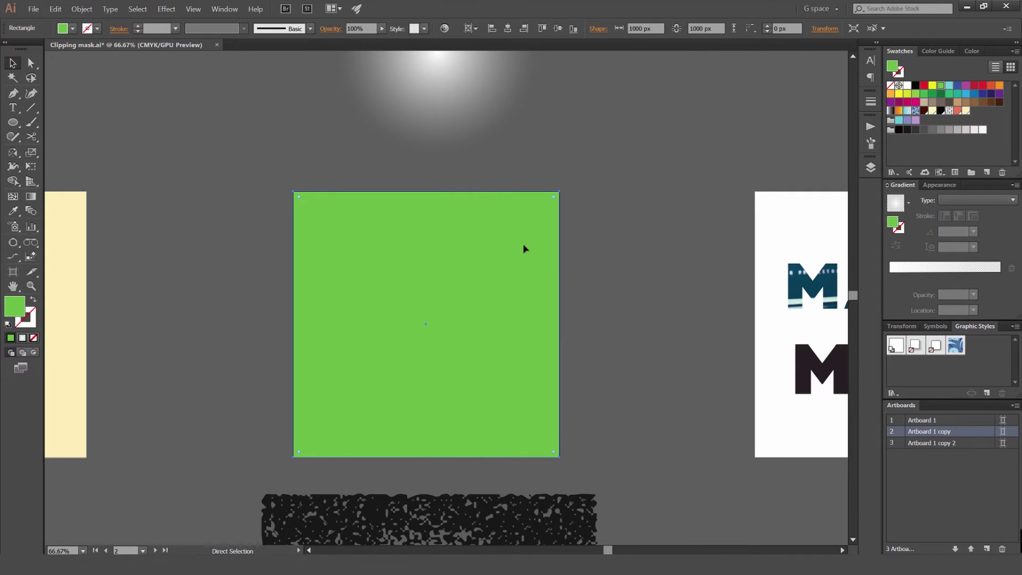
left_click_drag(515, 248, 688, 173)
key("Delete")
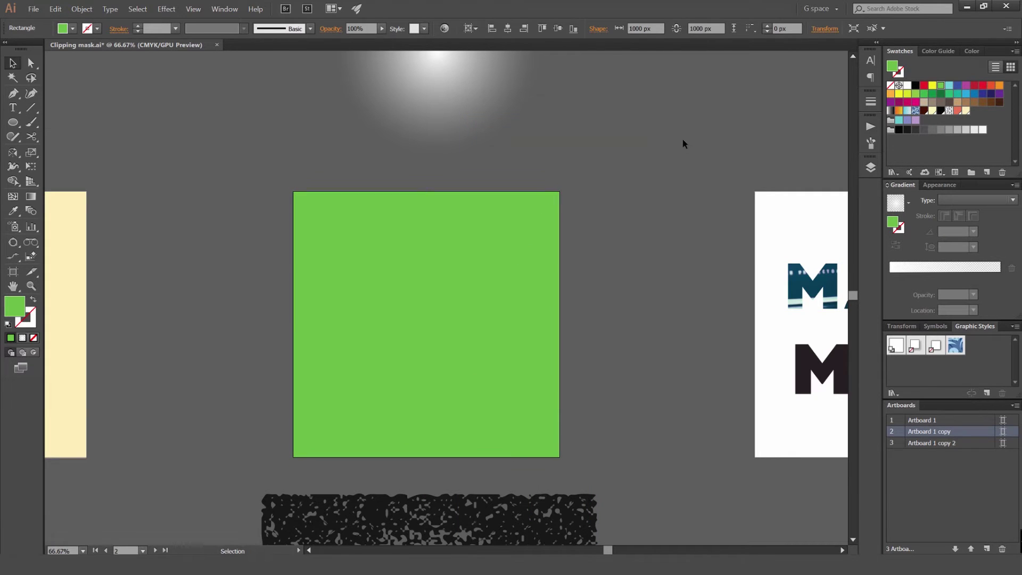
Move the radial glow circle down so it overlaps the upper part of the green square
left_click_drag(486, 97, 474, 287)
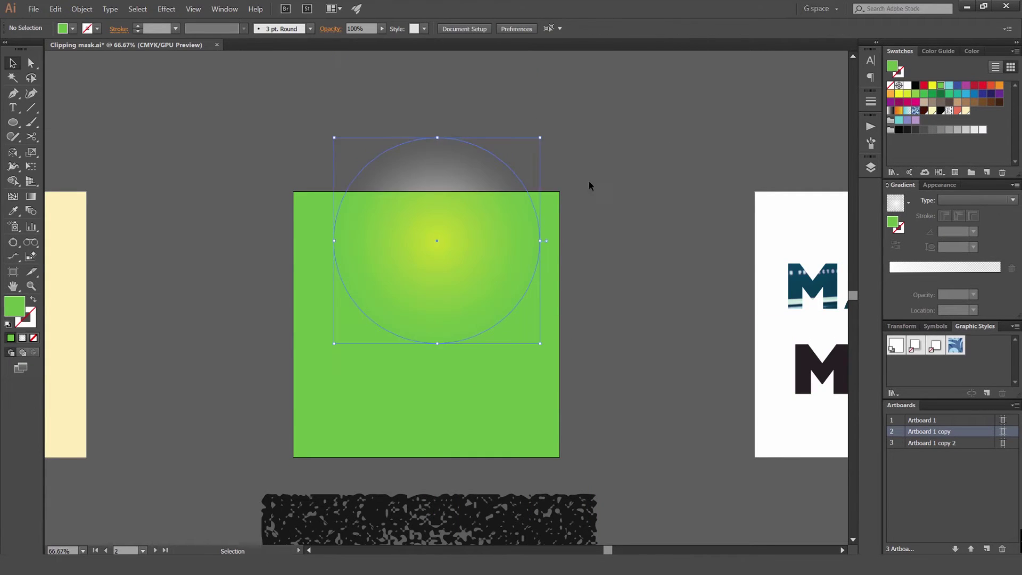
left_click_drag(614, 179, 633, 178)
left_click(634, 178)
Bring the copied green square to the front of the glow, undoing a test move of the square
left_click(557, 342)
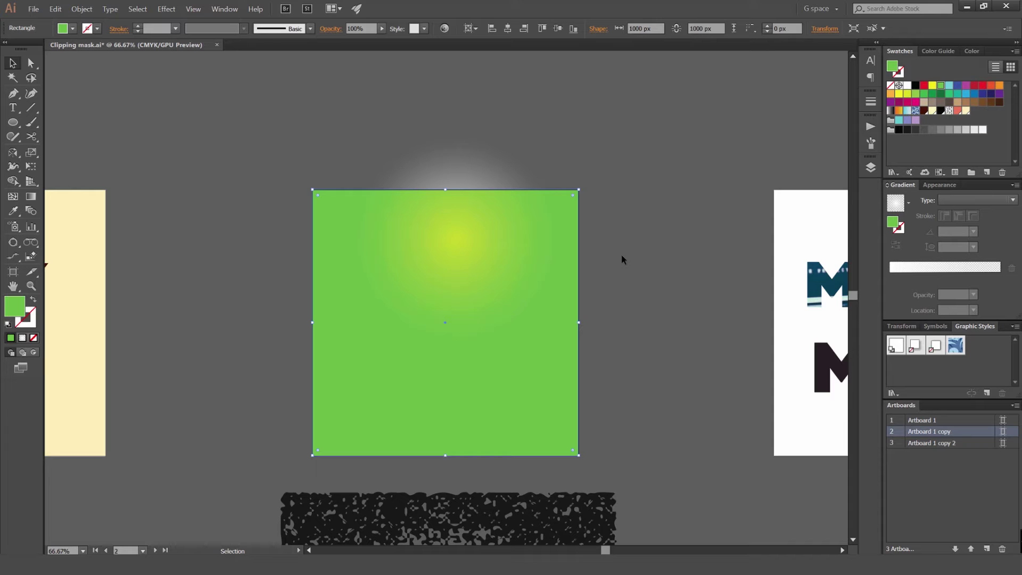
key("ctrl")
key("ctrl+shift+]")
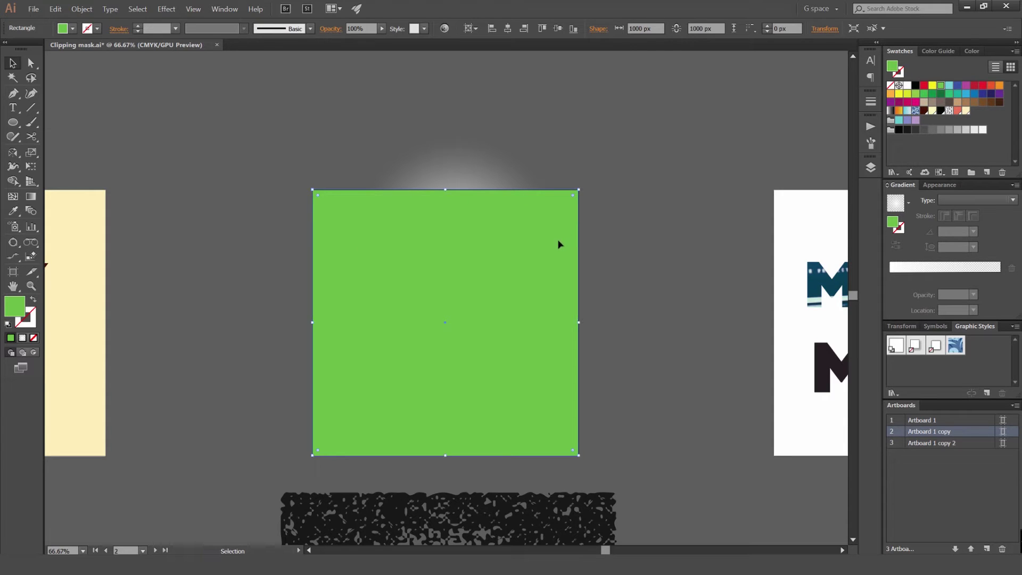
left_click_drag(558, 244, 591, 205)
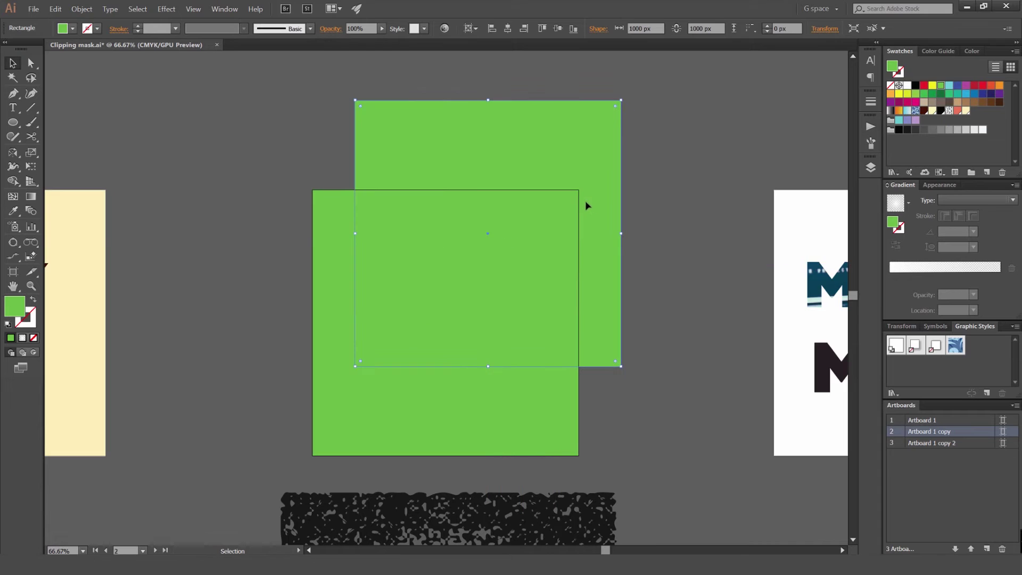
key("ctrl+z")
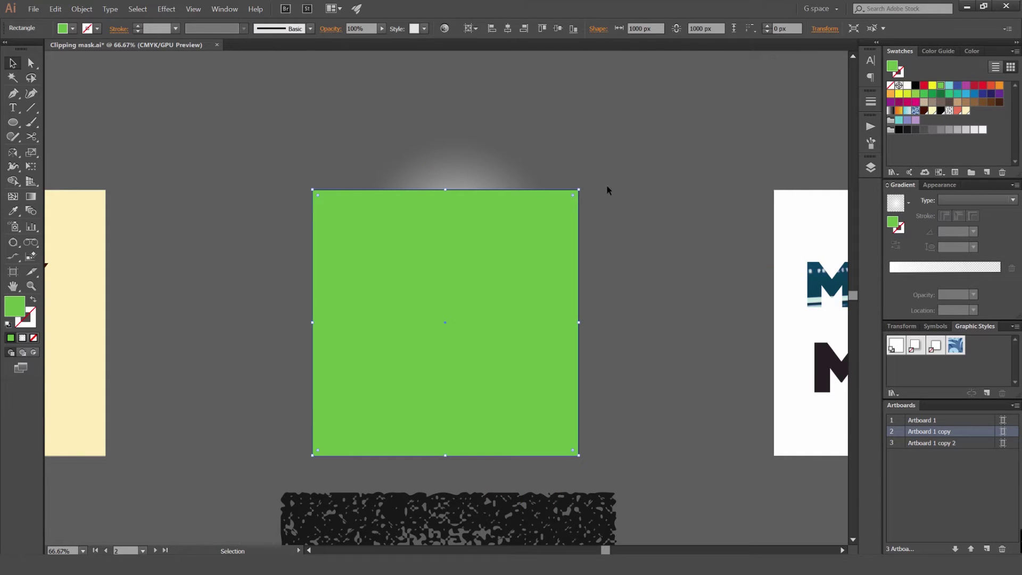
Make a clipping mask from the front green square and the glow circle, undoing a test move of the result
left_click(469, 168, "shift")
key("ctrl")
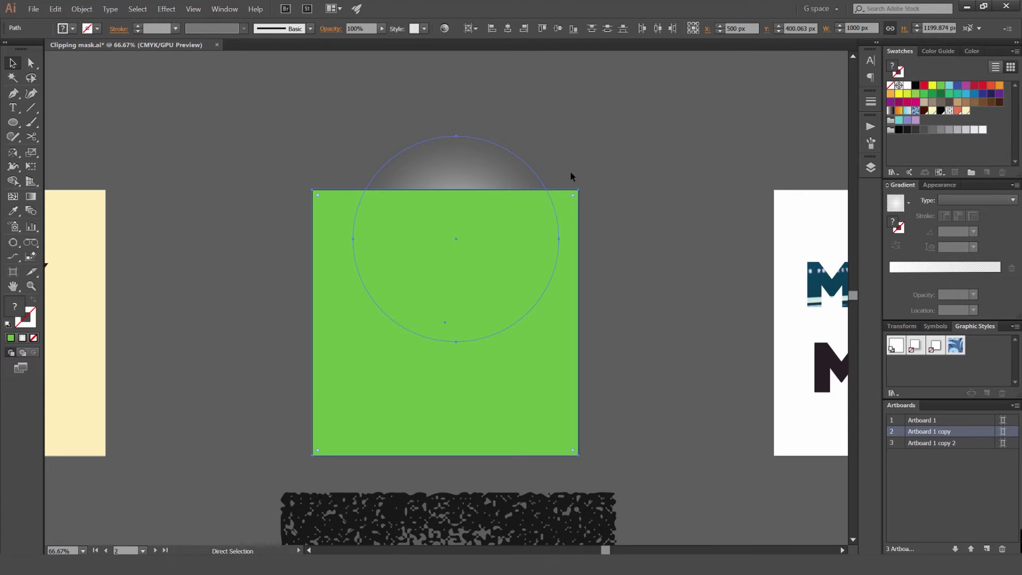
key("ctrl+7")
left_click_drag(529, 188, 675, 203)
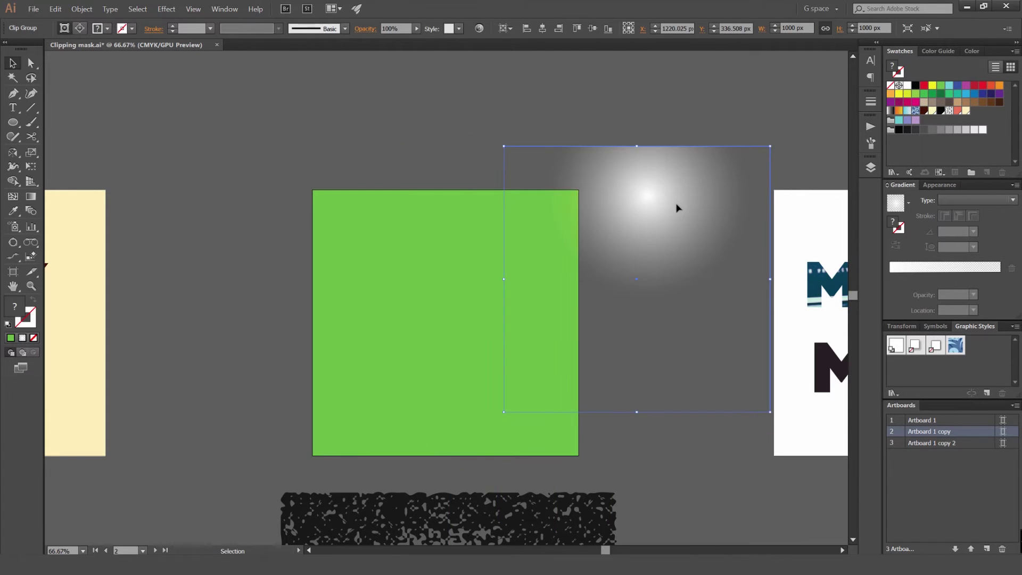
key("ctrl+z")
Look up the Make Clipping Mask command and its shortcut
left_click(82, 9)
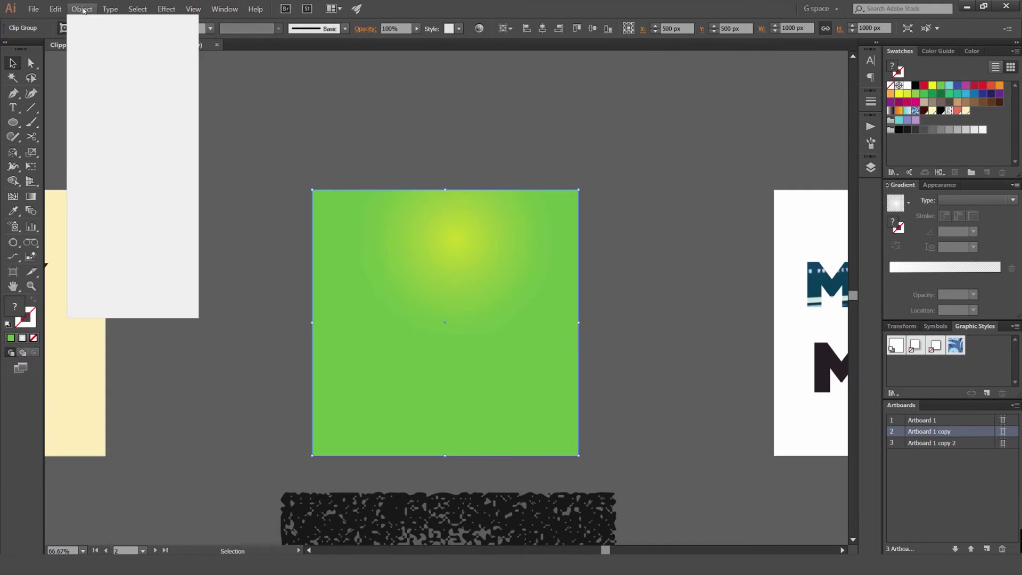
mouse_move(129, 287)
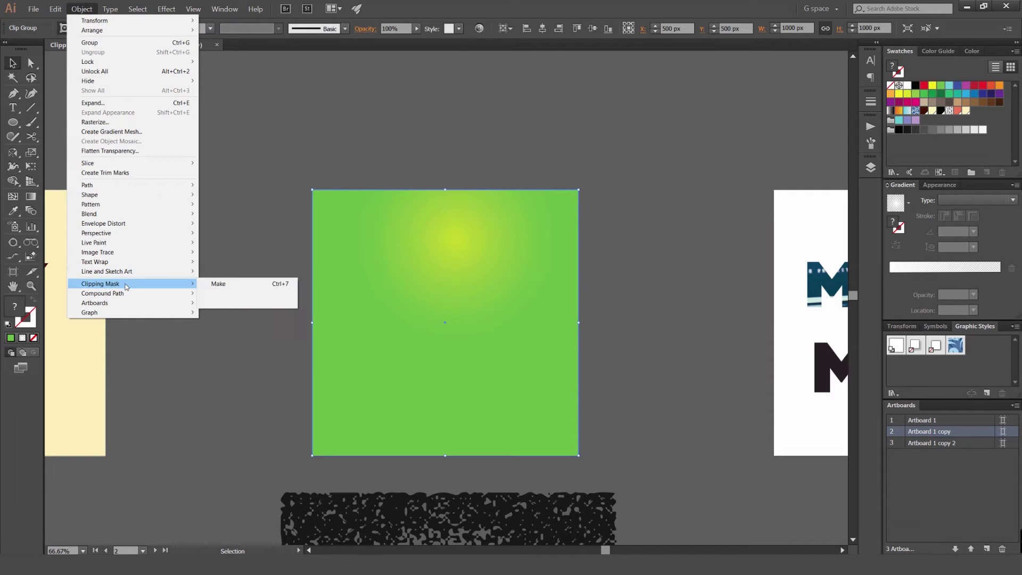
left_click(250, 212)
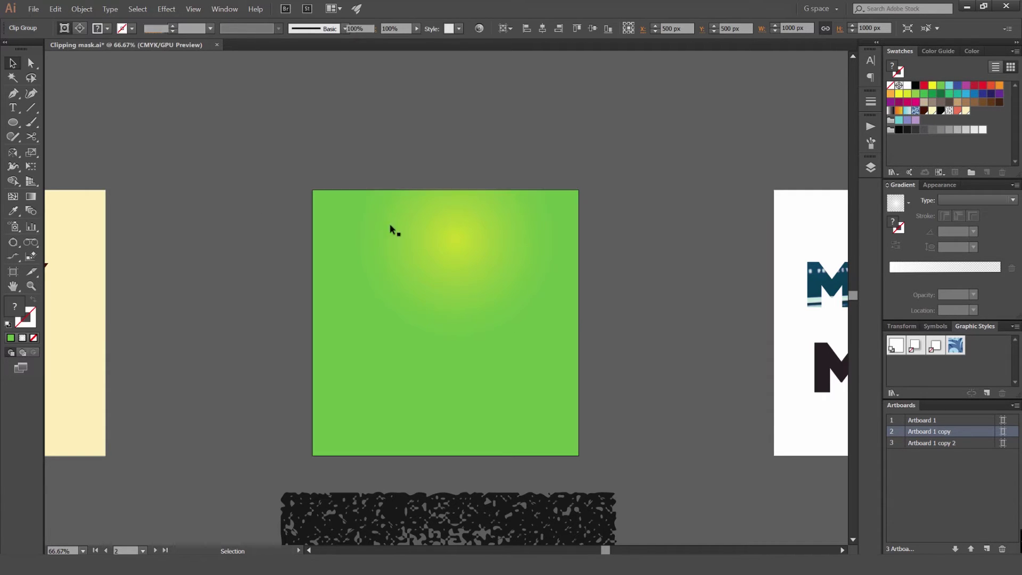
Try moving the clipped glow off the green square, undo the move and inspect the clipped edge
left_click_drag(489, 218, 682, 154)
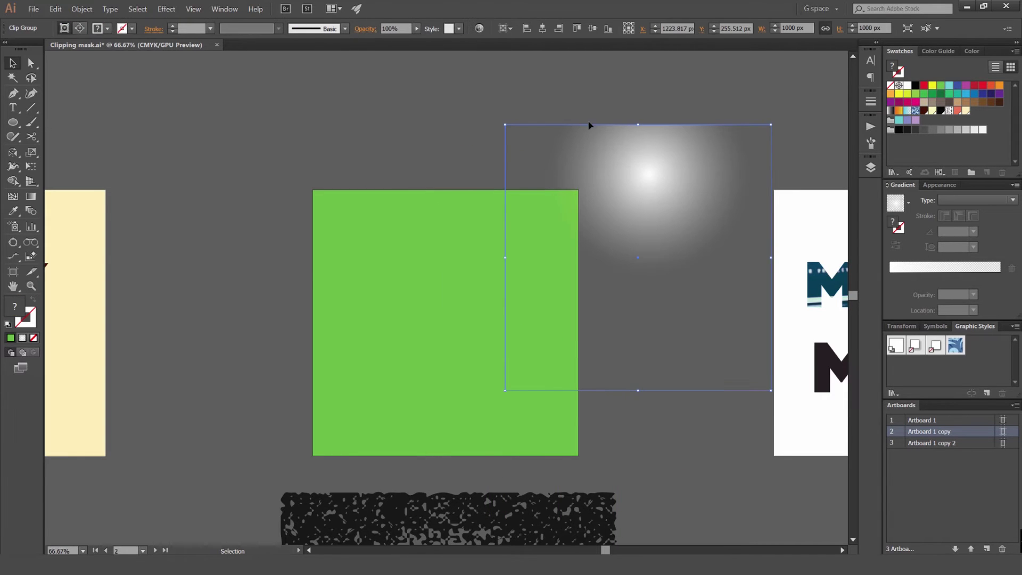
key("ctrl+z")
scroll(462, 194, "up", 2)
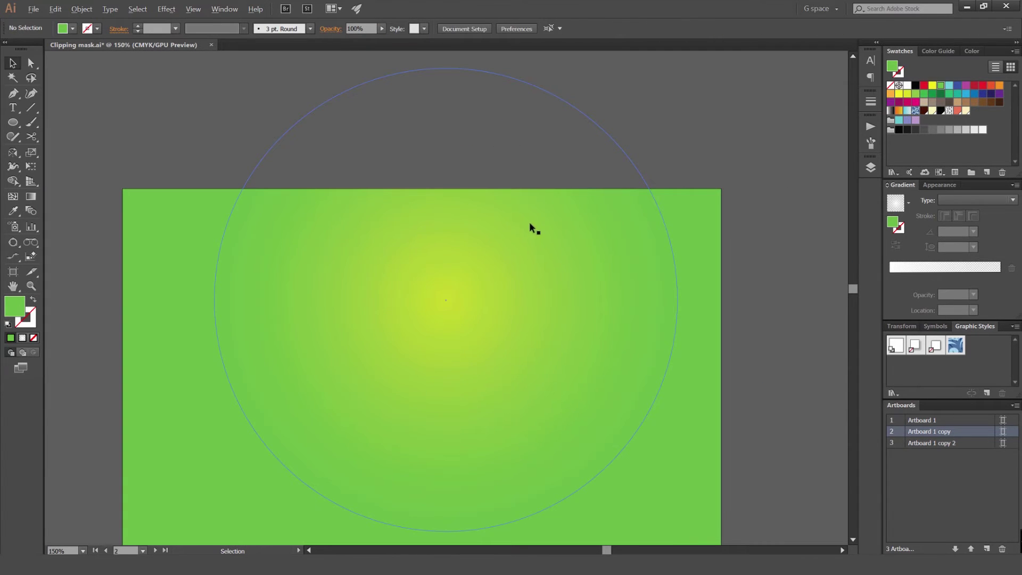
scroll(582, 243, "down", 4)
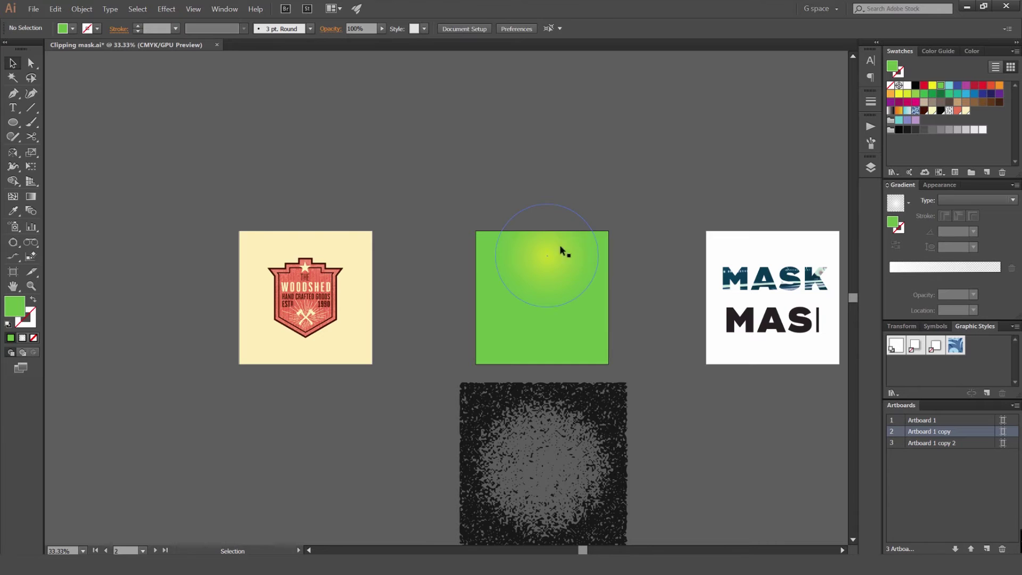
scroll(537, 246, "up", 2)
left_click_drag(601, 249, 518, 223)
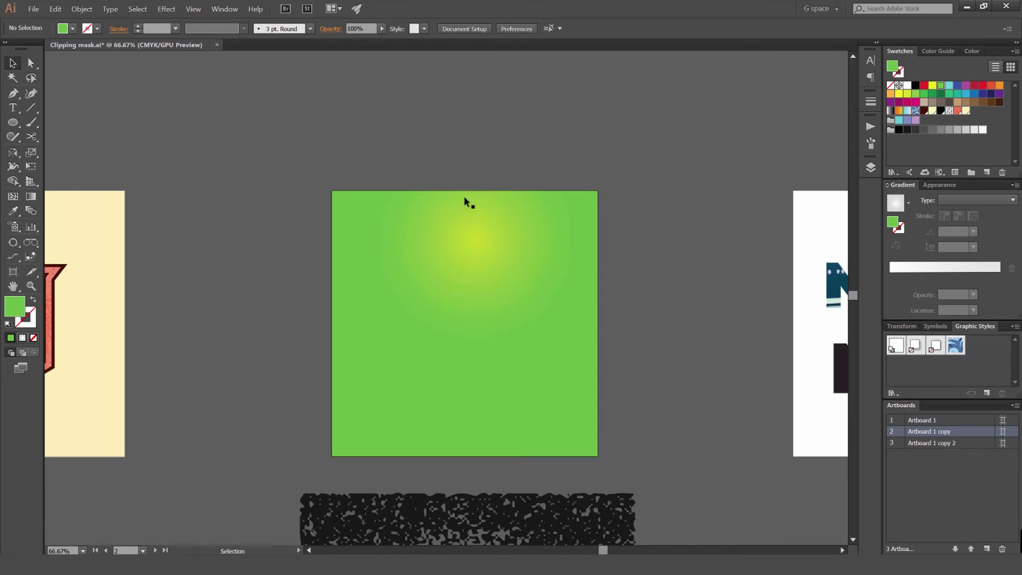
Edit the contents of the glow's clip group and set the radial gradient's midpoint location to about 79%
left_click(448, 228)
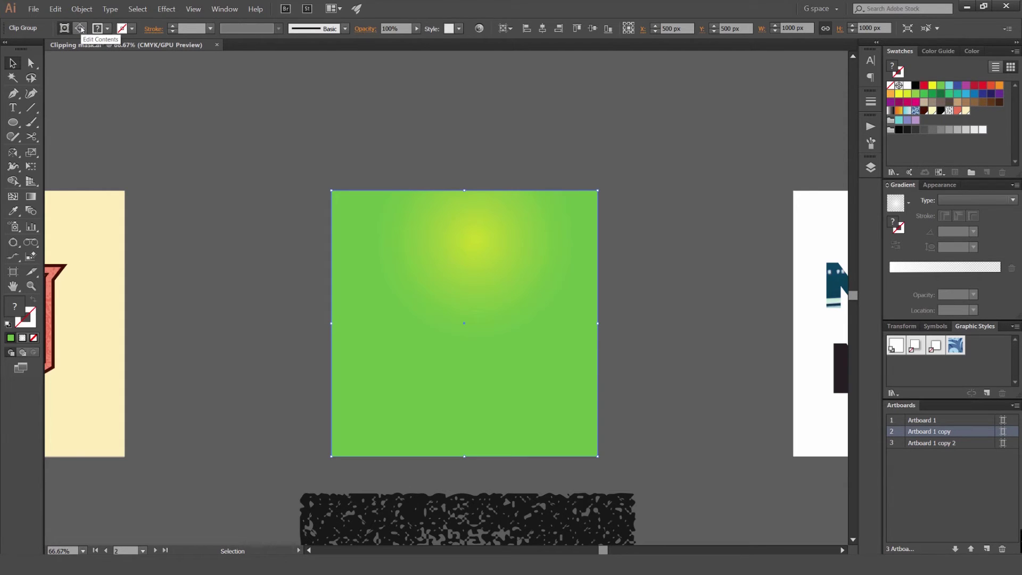
left_click(81, 29)
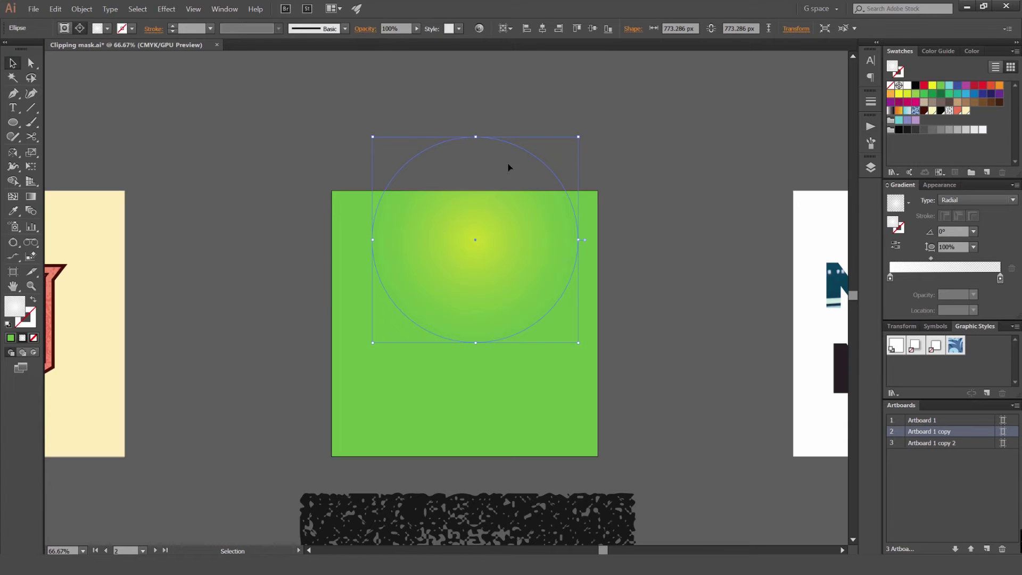
left_click_drag(931, 260, 977, 259)
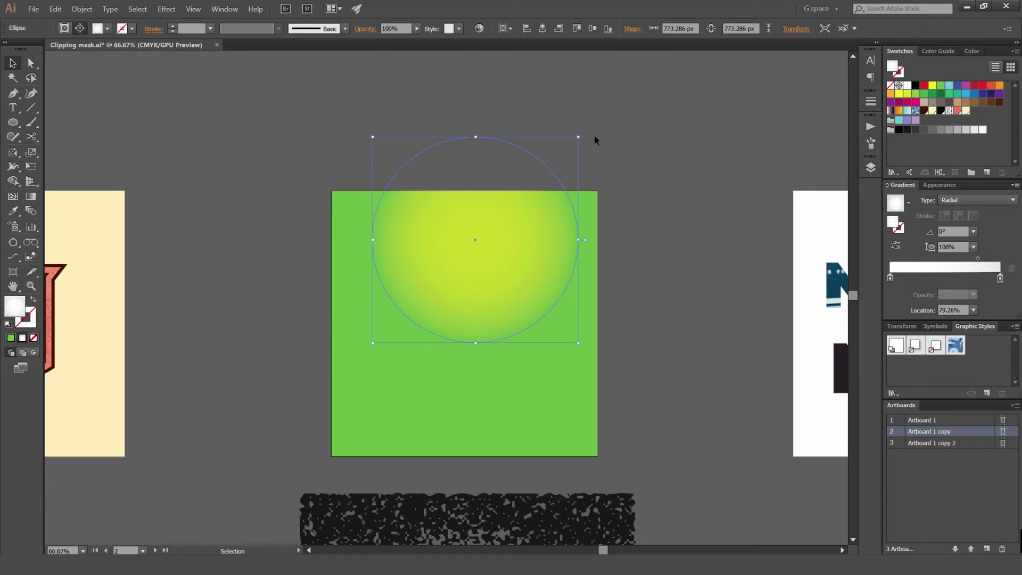
Enlarge the glow circle to about 1128 px across and move it down over the green square
left_click_drag(578, 137, 625, 90)
left_click_drag(580, 201, 579, 270)
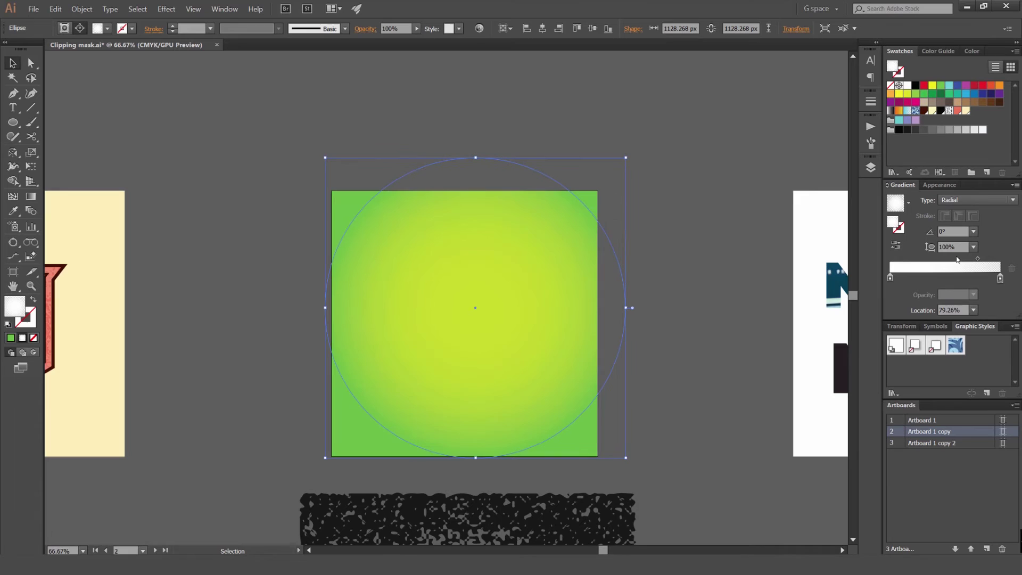
Set the glow's radial gradient midpoint to about 29%, then try an opacity of 60% and undo it
left_click_drag(976, 258, 922, 259)
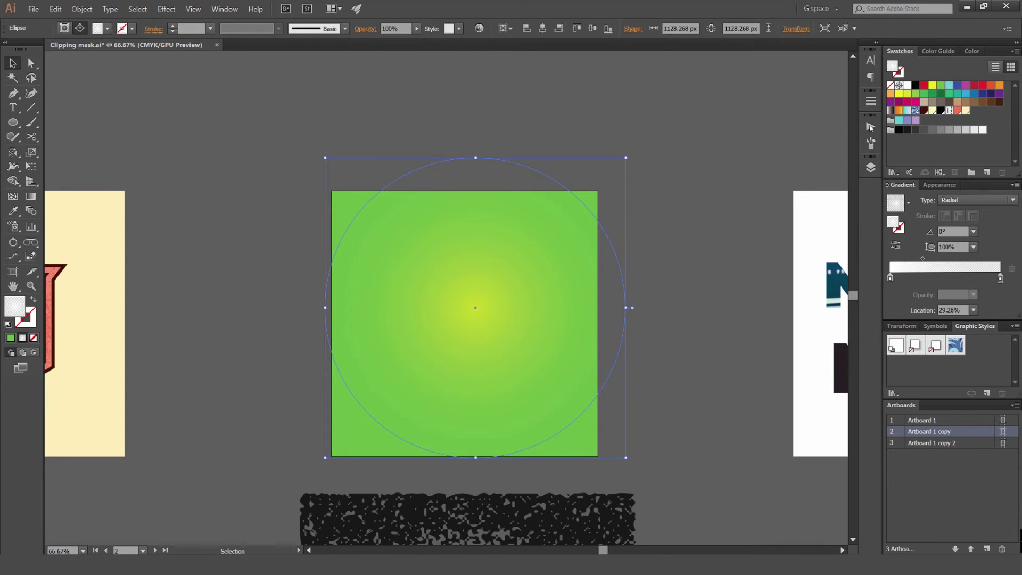
left_click(396, 28)
type("60")
key("Return")
key("ctrl+z")
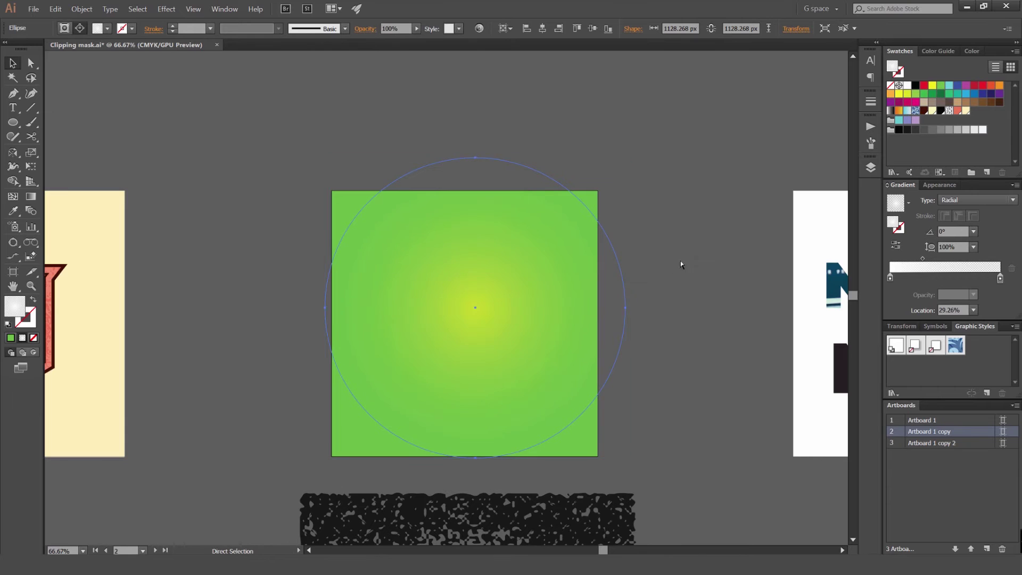
Switch to editing the glow group's clipping path to inspect it, then try moving the green square and undo the move
left_click(65, 29)
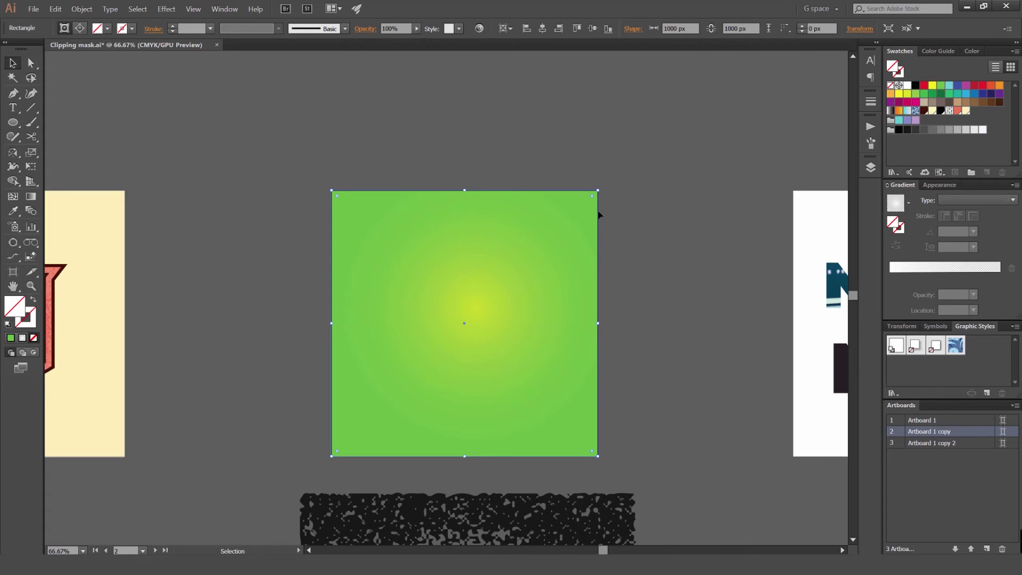
left_click(671, 237)
scroll(608, 187, "down", 2)
left_click(594, 187)
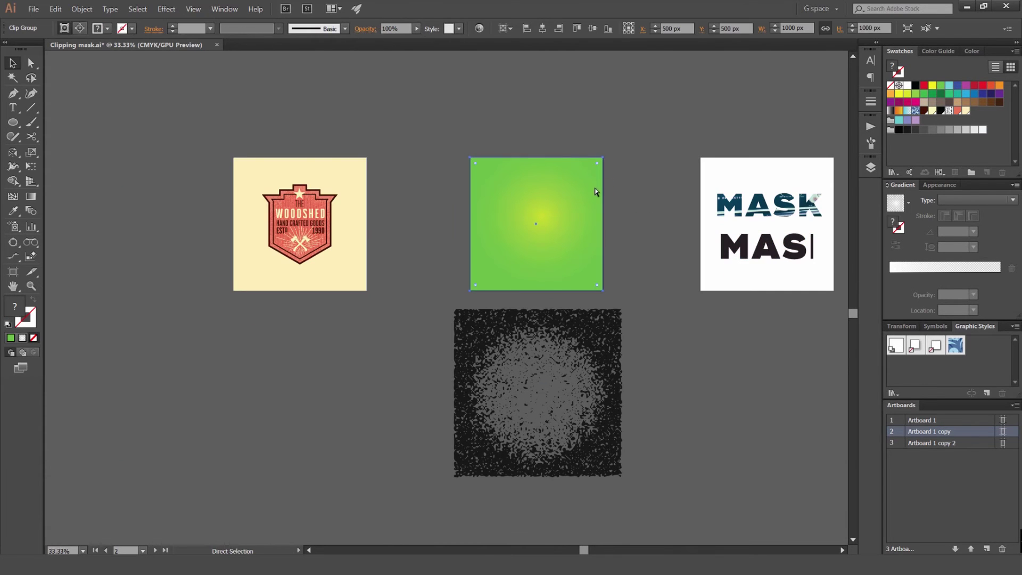
left_click(642, 197, "ctrl")
left_click_drag(588, 189, 461, 142)
key("ctrl+z")
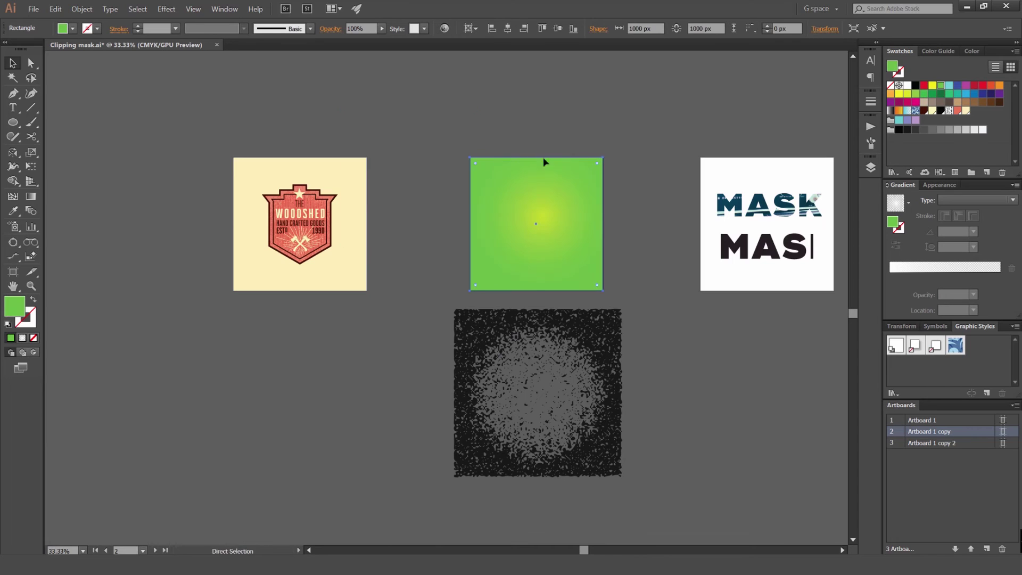
Paste a copy of the green square in front of the artwork and fill it with light blue
key("ctrl+c")
key("ctrl+f")
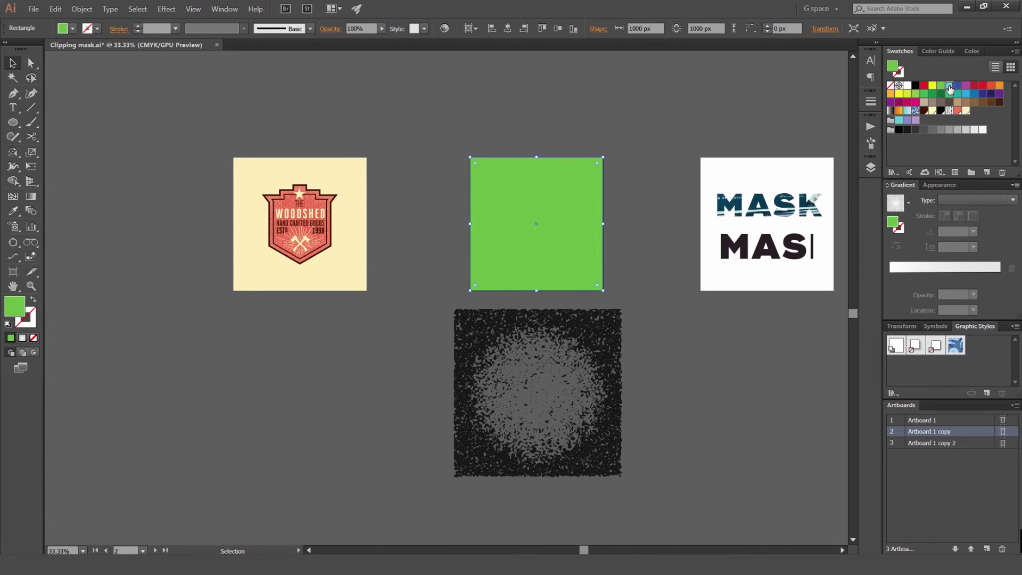
left_click(949, 85)
left_click_drag(576, 170, 639, 169)
key("ctrl+z")
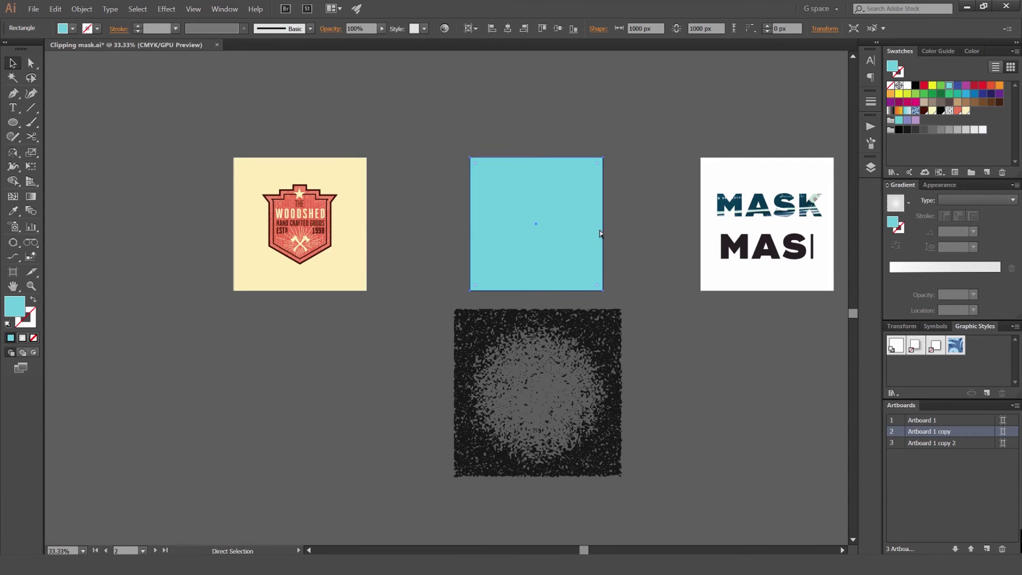
Move the black grunge texture up from below the artboard so it surrounds the light blue square
left_click(617, 271)
left_click_drag(613, 328, 602, 164)
left_click(642, 143)
scroll(642, 145, "up", 2)
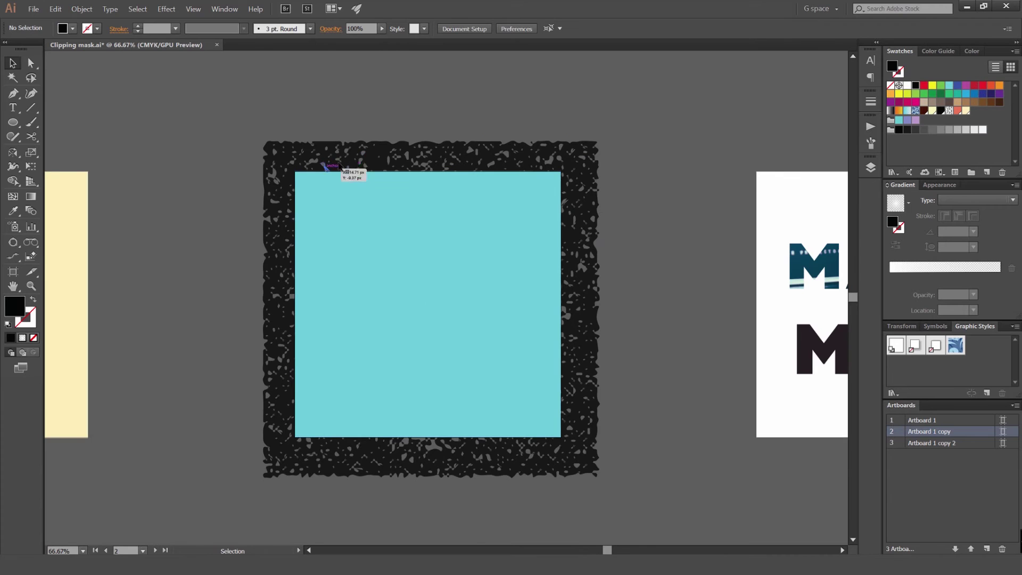
Examine how the grunge texture extends past the light blue square, briefly moving the square aside and undoing the move
scroll(269, 156, "up", 1)
scroll(267, 155, "up", 1)
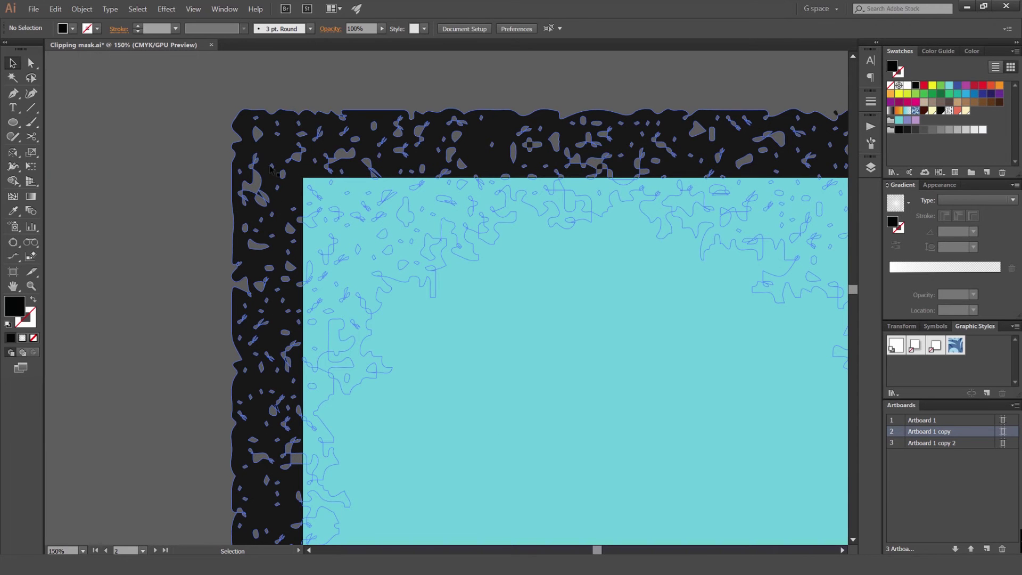
scroll(241, 171, "down", 3)
left_click_drag(374, 126, 401, 132)
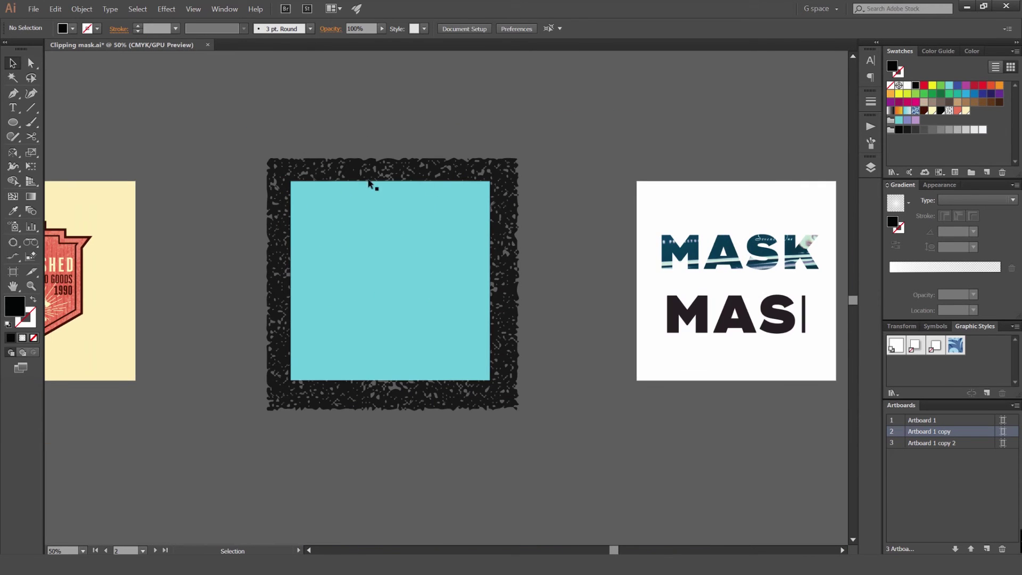
scroll(315, 146, "down", 1)
left_click_drag(316, 145, 385, 186)
scroll(572, 234, "up", 1)
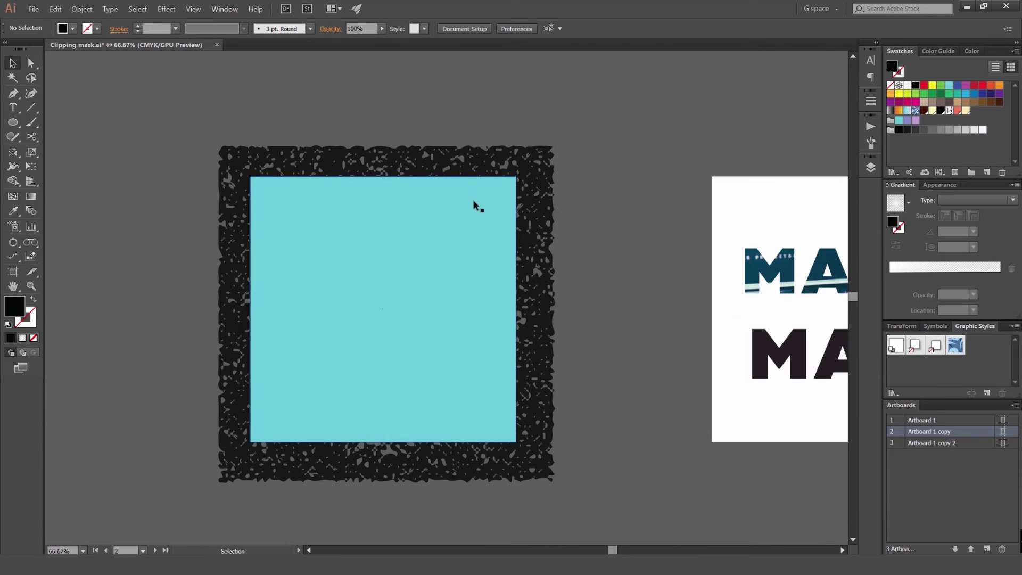
left_click_drag(497, 185, 568, 180)
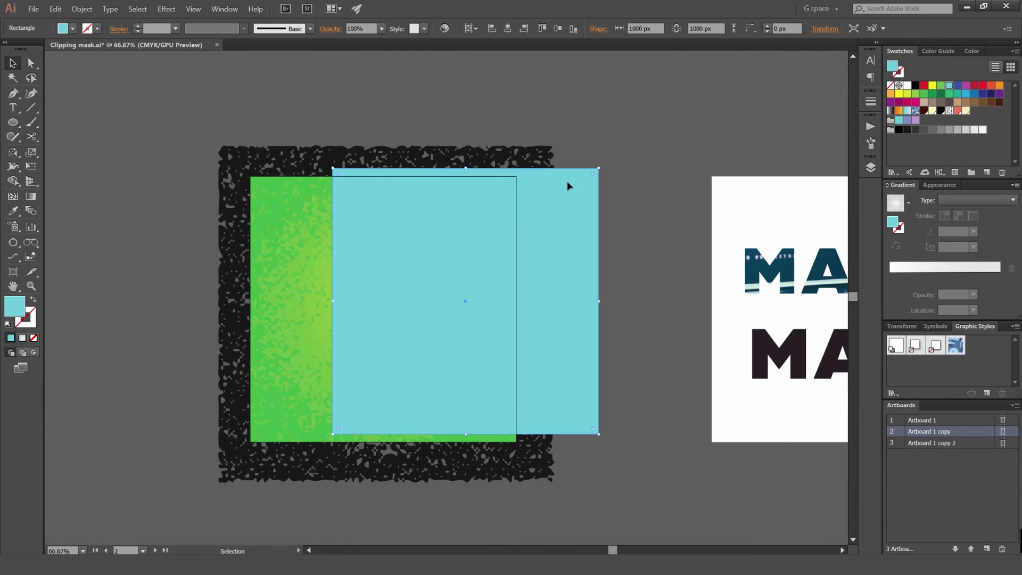
key("ctrl+z")
Make a clipping mask from the light blue square and grunge texture, then undo a test move of the clip group
key("ctrl+a")
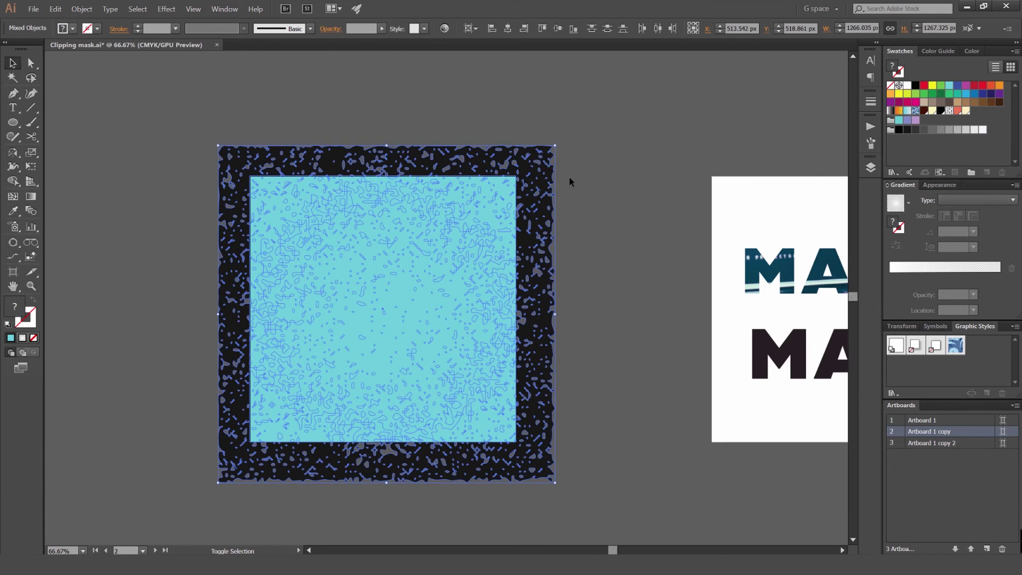
key("ctrl+7")
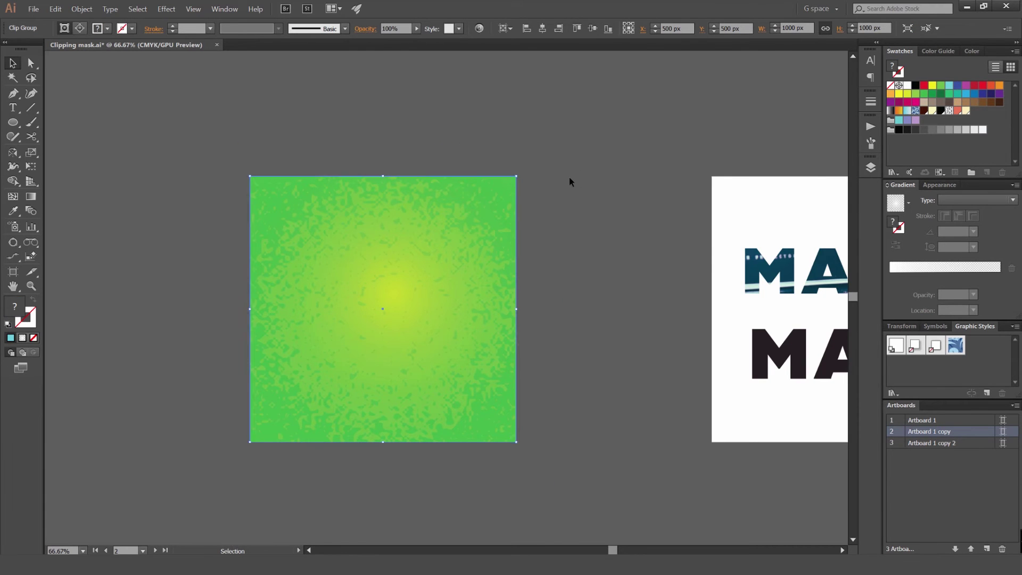
left_click_drag(485, 199, 638, 210)
key("ctrl+z")
Edit the clip group's contents, enlarge the grunge texture to about 2650 px across and inspect the coarser pattern
scroll(532, 186, "down", 3)
key("ctrl+alt+7")
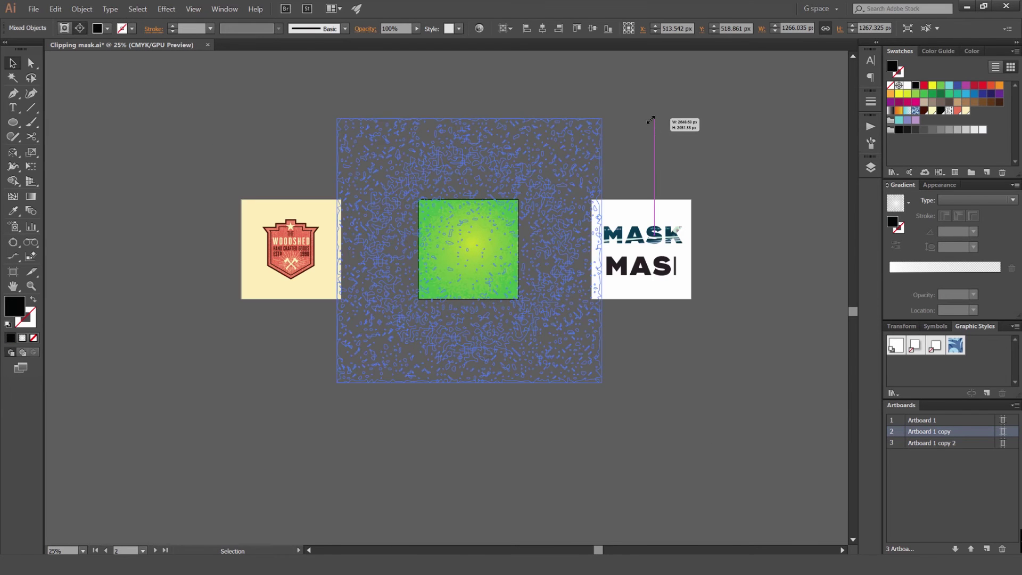
left_click(669, 145)
scroll(468, 226, "up", 4)
scroll(408, 232, "up", 2)
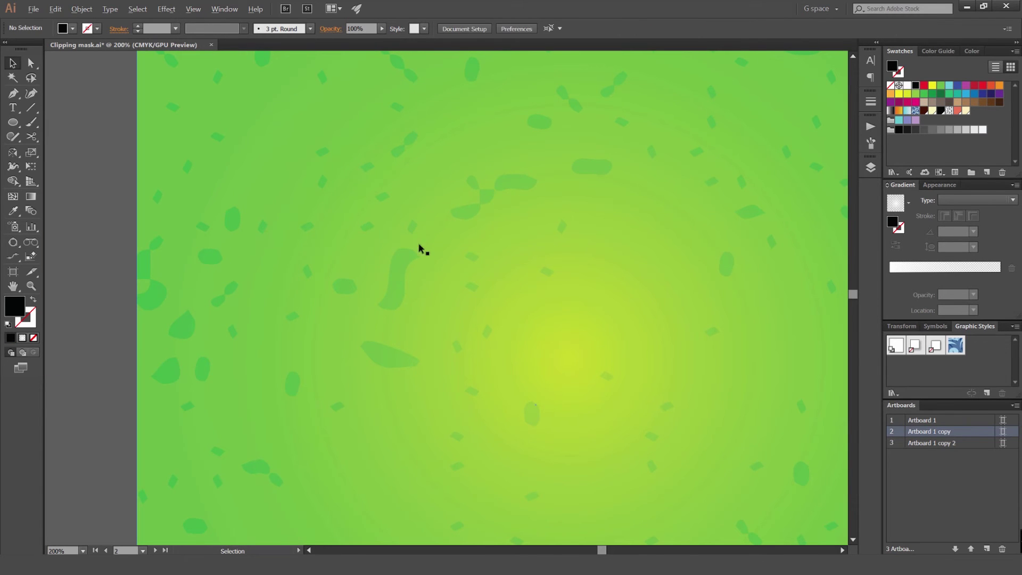
scroll(391, 269, "down", 5)
Edit the clip group's contents again and scale the grunge texture back down to just beyond the green square
left_click(485, 232)
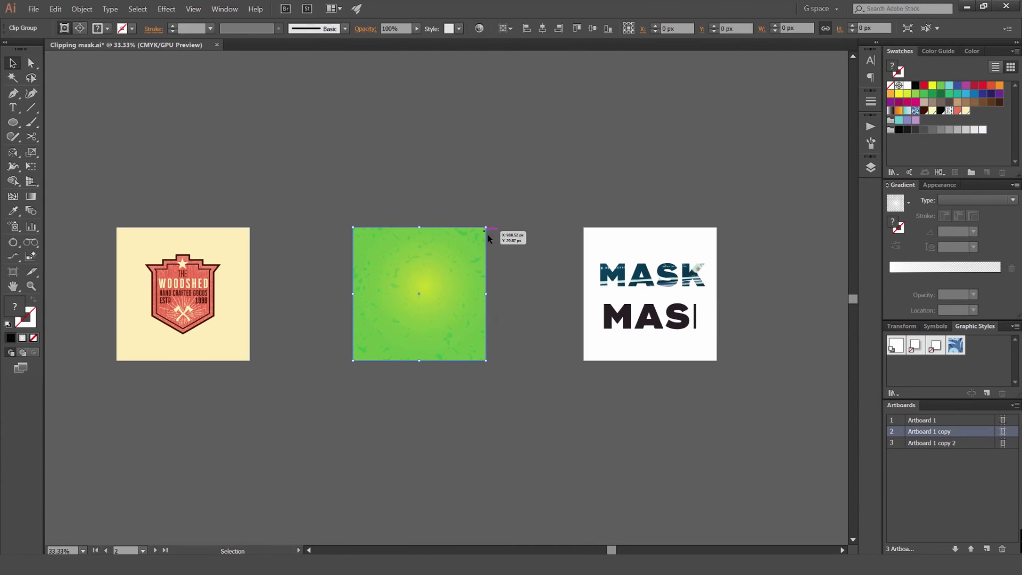
left_click(80, 28)
left_click_drag(597, 119, 499, 175)
left_click(420, 193)
scroll(422, 194, "up", 1)
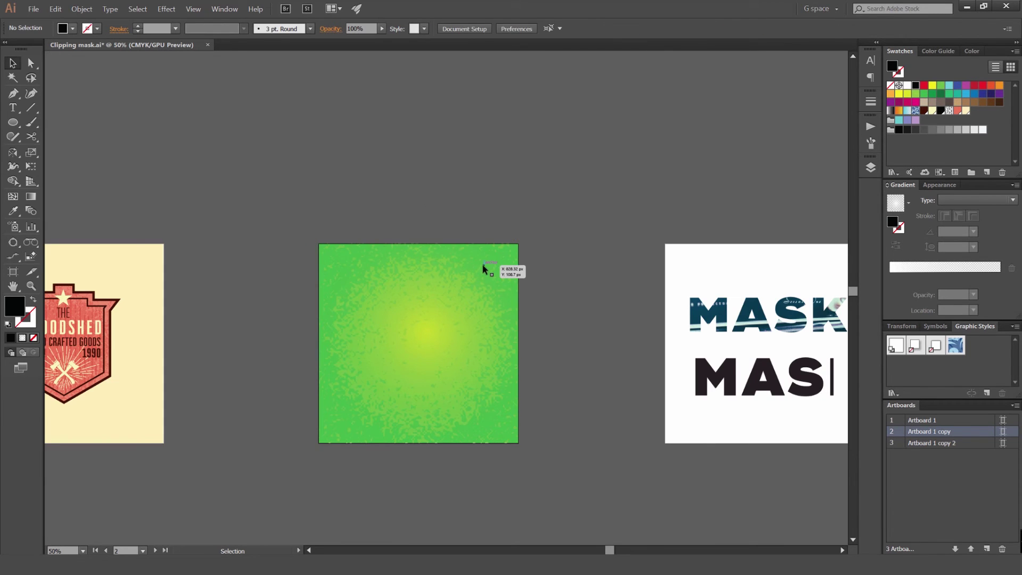
Release the clipping mask on the grunge texture's clip group
left_click(482, 264)
left_click(81, 9)
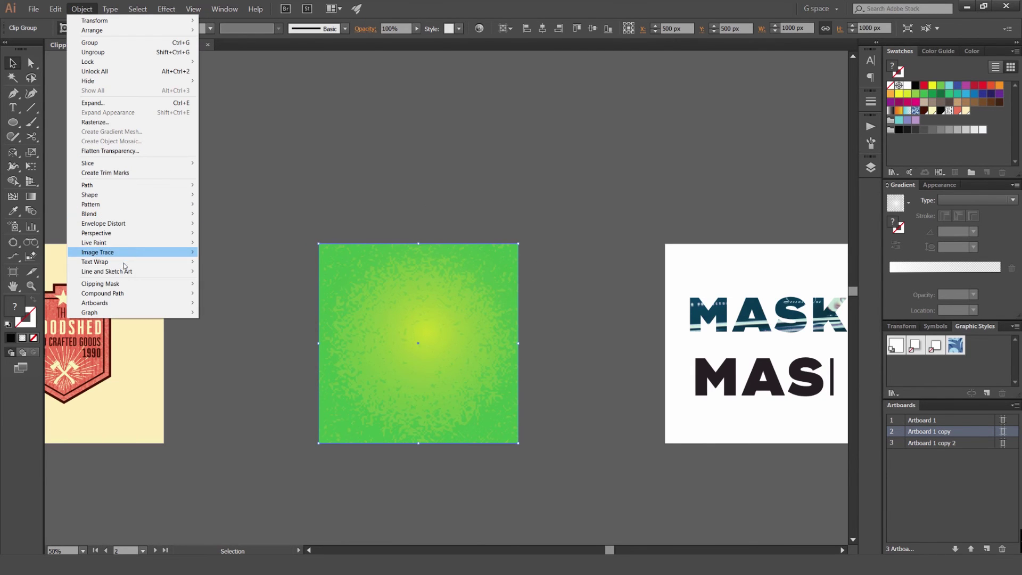
mouse_move(128, 284)
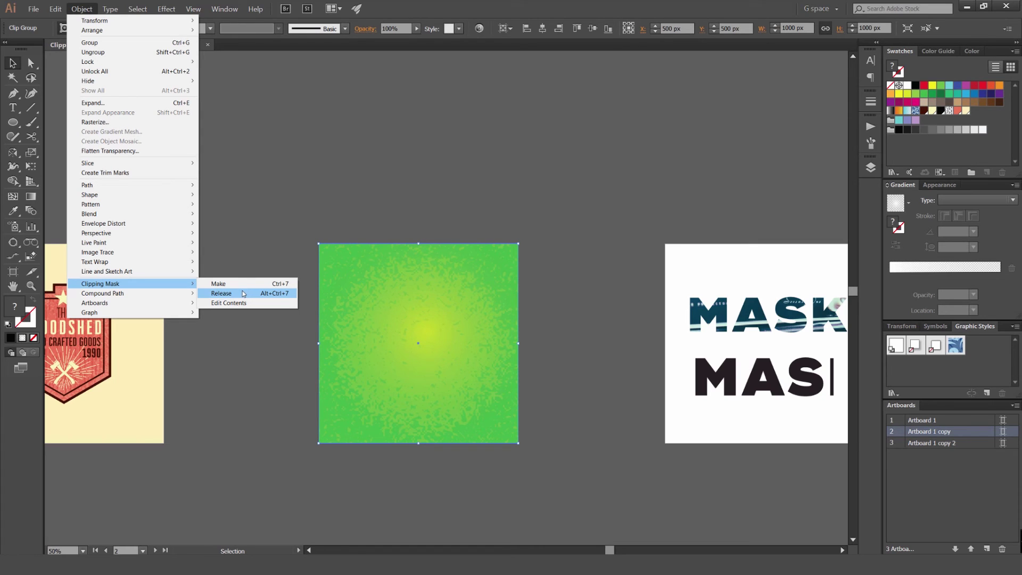
left_click(244, 292)
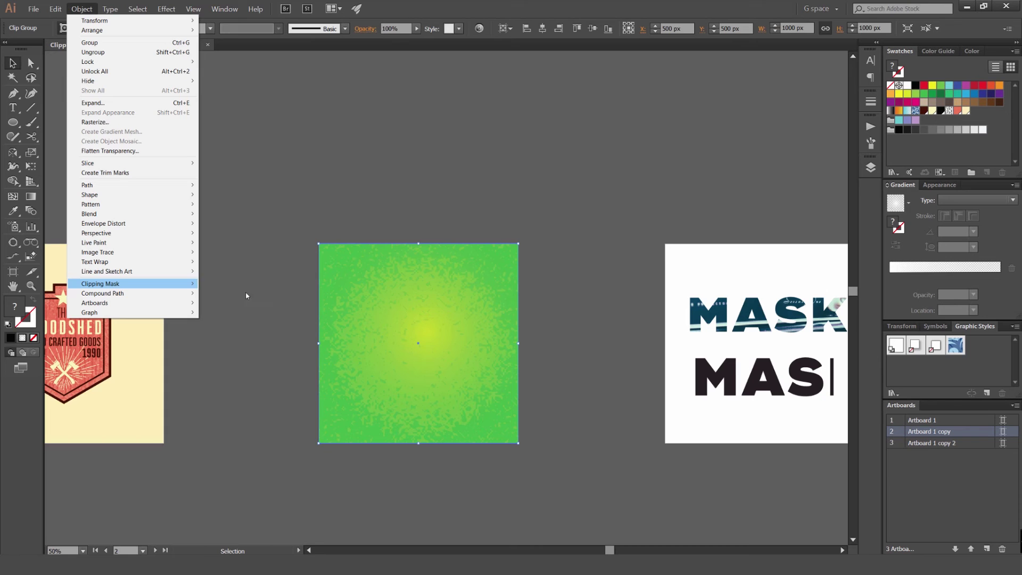
Move the released grunge texture above the green artboard and undo a test move of the square
left_click(617, 254)
left_click_drag(534, 279, 713, 216)
key("space")
left_click_drag(664, 251, 554, 149)
key("space")
left_click_drag(554, 149, 560, 198)
scroll(569, 322, "down", 1)
left_click_drag(532, 356, 404, 357)
key("ctrl+z")
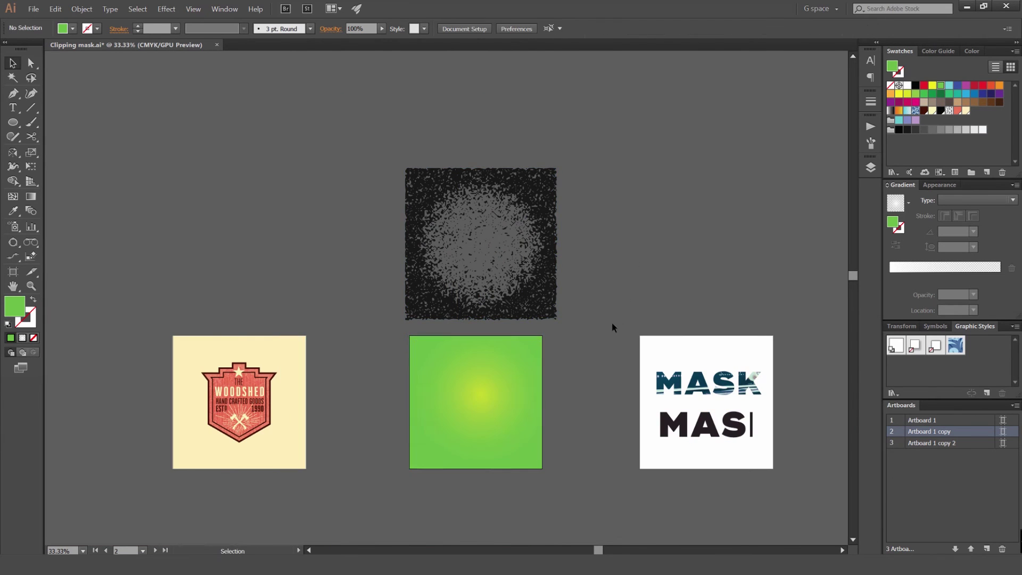
Move the photo-filled MASK lettering up on the white artboard to about Y 220 px
key("space")
left_click_drag(611, 322, 565, 243)
scroll(618, 183, "right", 3)
scroll(618, 184, "down", 1)
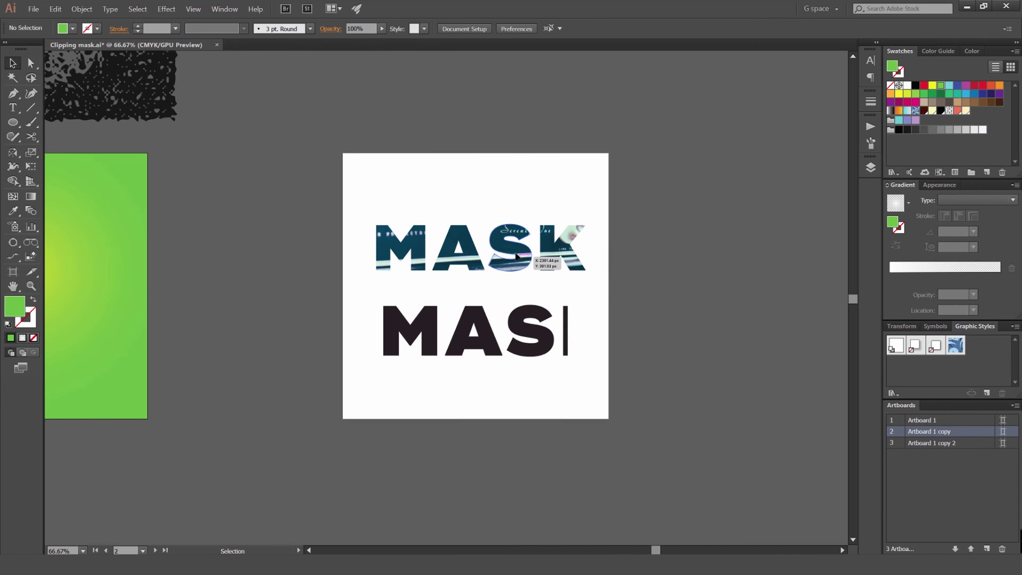
left_click_drag(537, 269, 537, 233)
left_click_drag(569, 195, 569, 195)
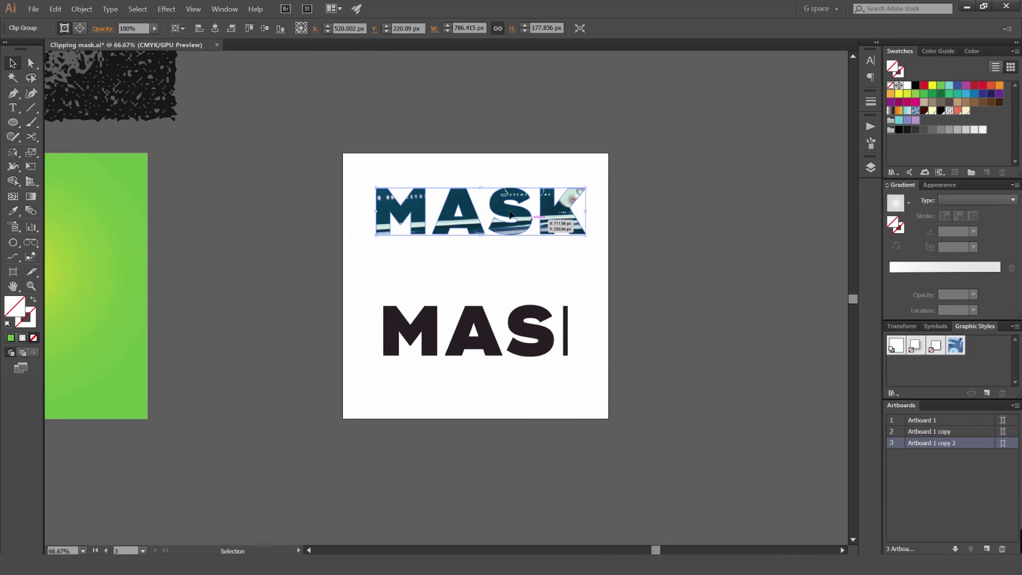
key("ctrl+1")
scroll(655, 253, "down", 1)
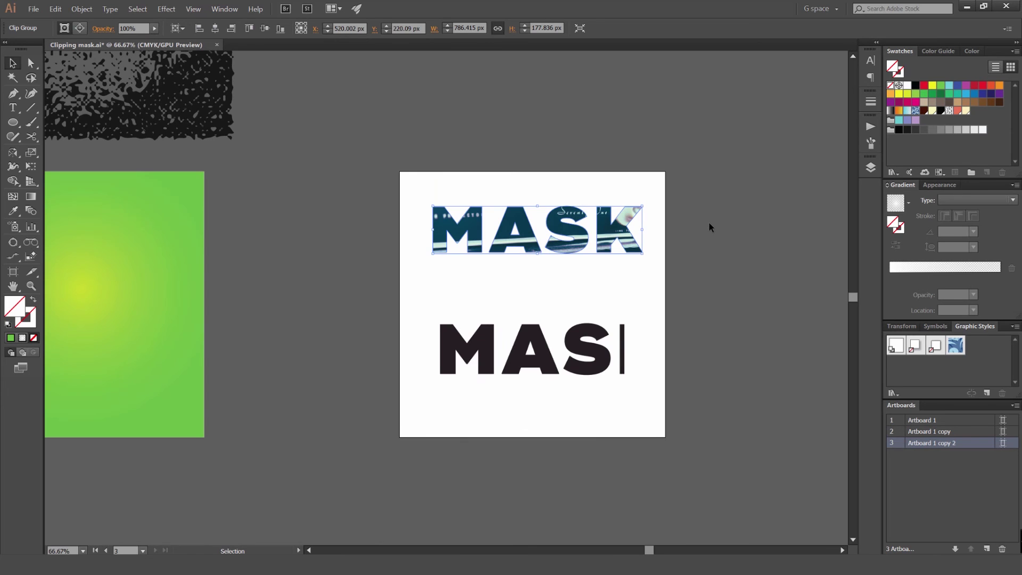
Release the MASK lettering's clipping mask and move the photo off the artboard to its right side
key("ctrl+alt+7")
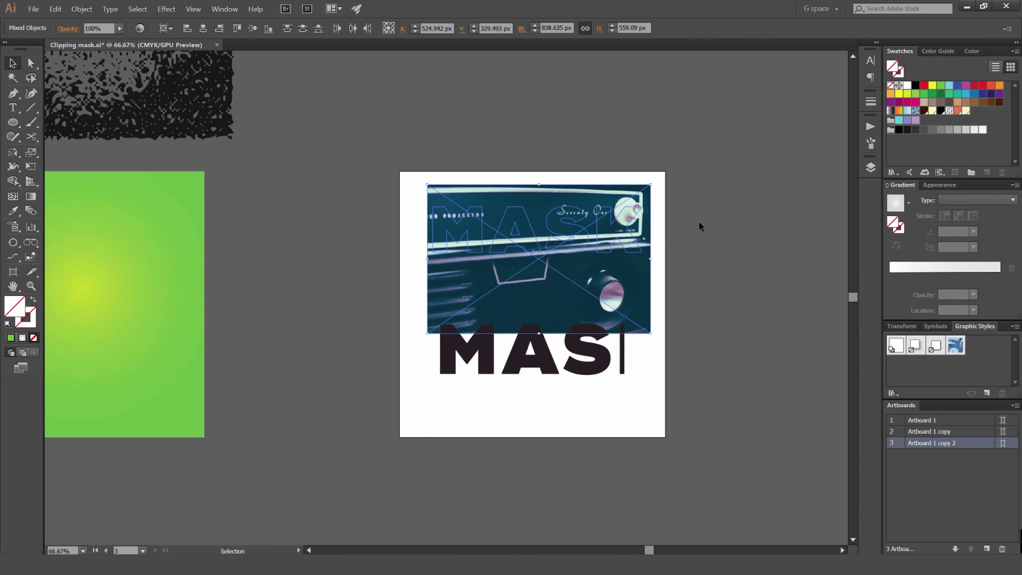
left_click(700, 224)
left_click_drag(659, 277, 713, 240)
Fill the unfilled MASK compound path with black and inspect the lettering on the artboard
left_click_drag(398, 182, 425, 227)
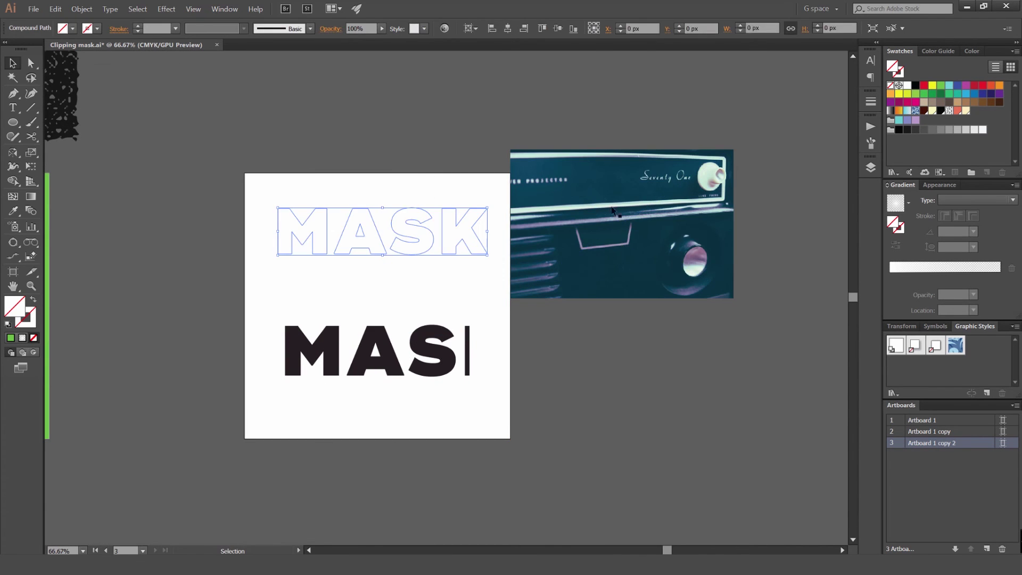
left_click(915, 87)
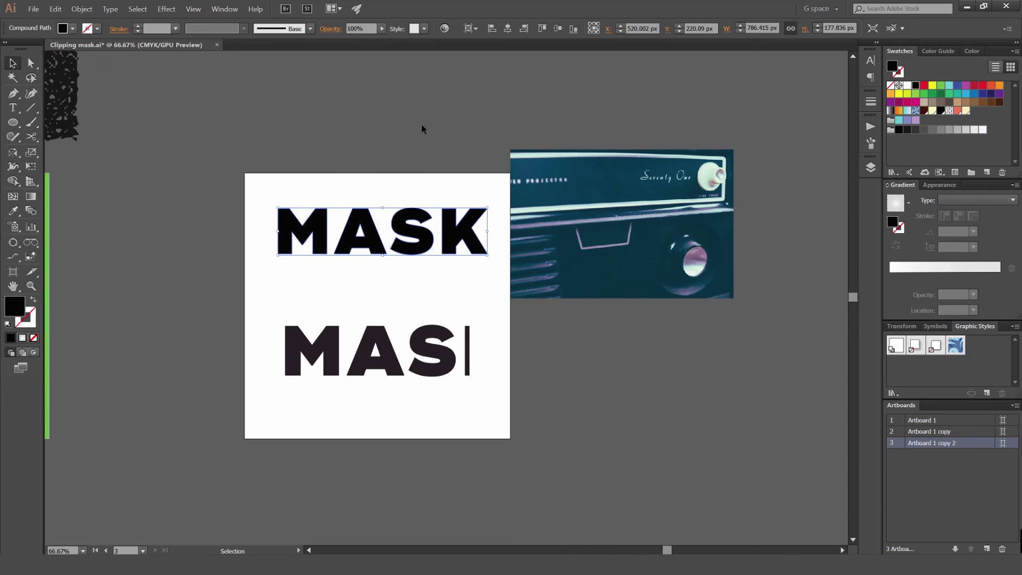
scroll(373, 336, "up", 2)
left_click(382, 334)
scroll(393, 224, "down", 2)
left_click_drag(401, 193, 427, 279)
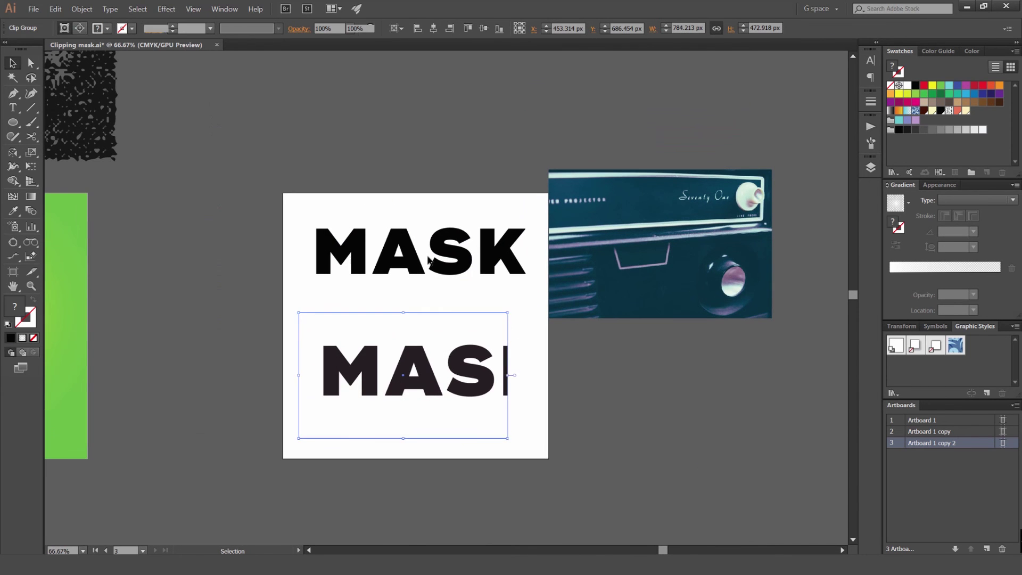
left_click(423, 286)
scroll(400, 205, "up", 2)
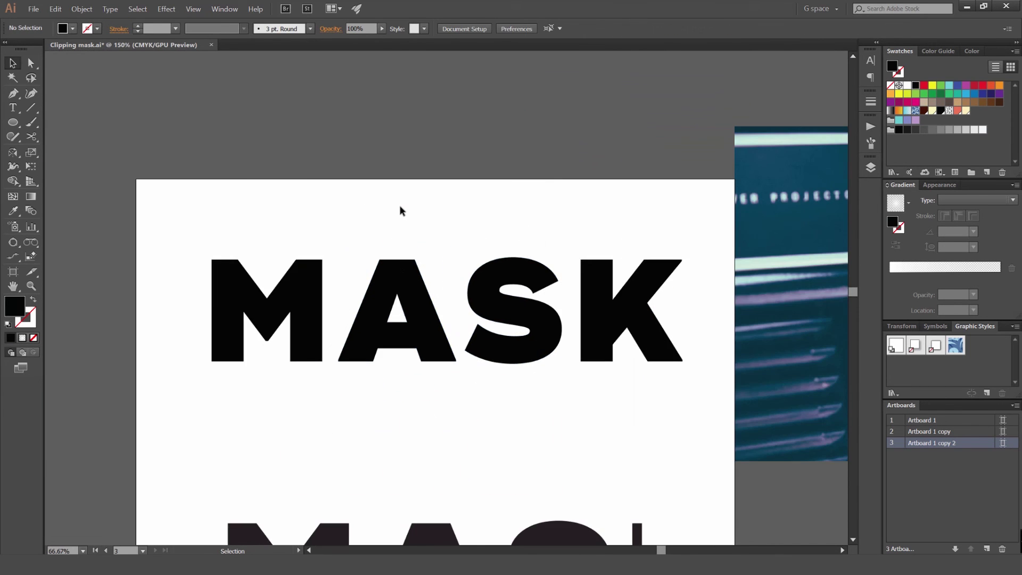
left_click(400, 282)
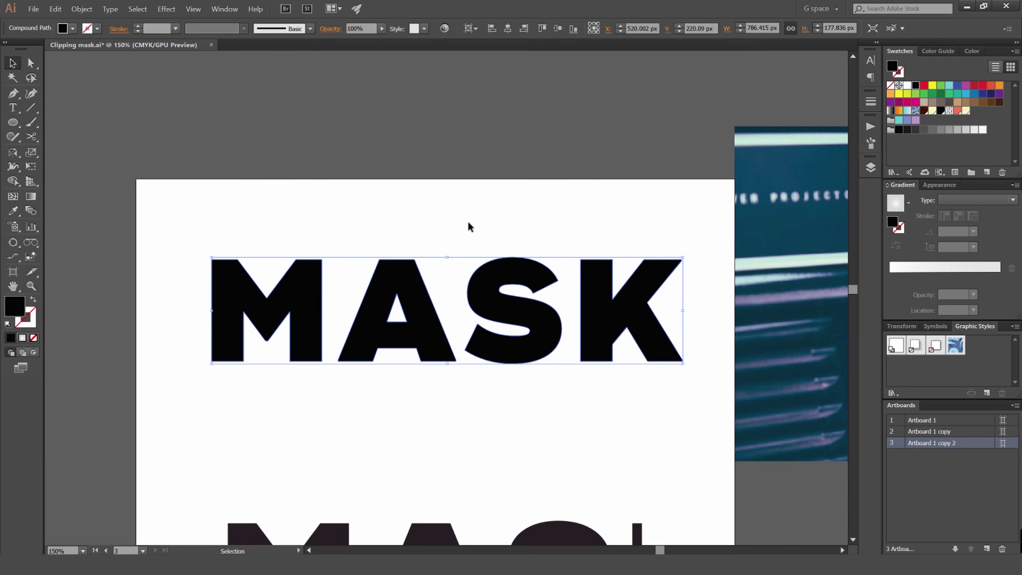
Move the photo back behind the black MASK lettering and clip it with the lettering
scroll(513, 265, "down", 2)
left_click_drag(807, 251, 566, 251)
left_click(524, 303, "shift")
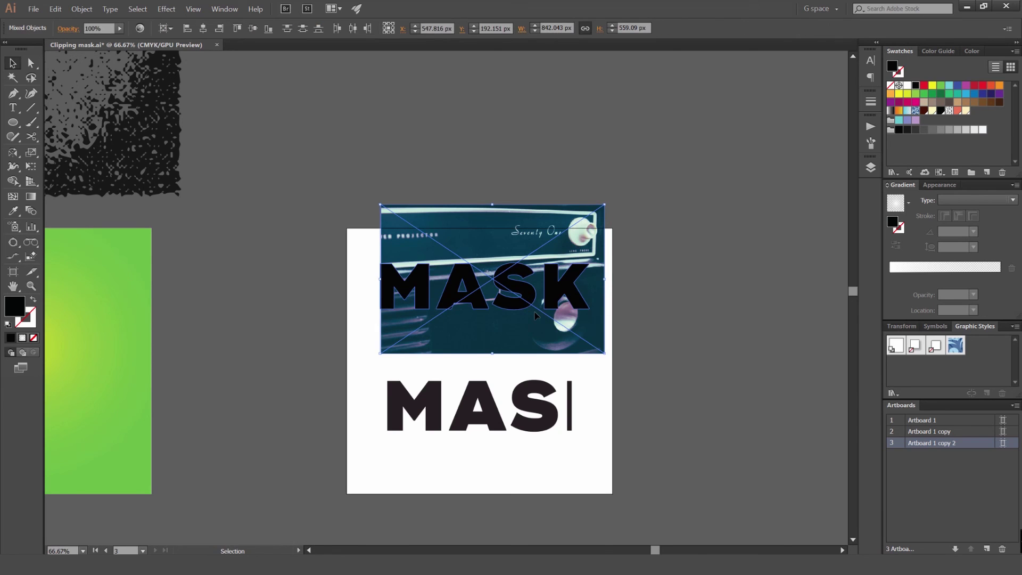
key("ctrl+7")
key("ctrl+shift+a")
scroll(437, 301, "up", 1)
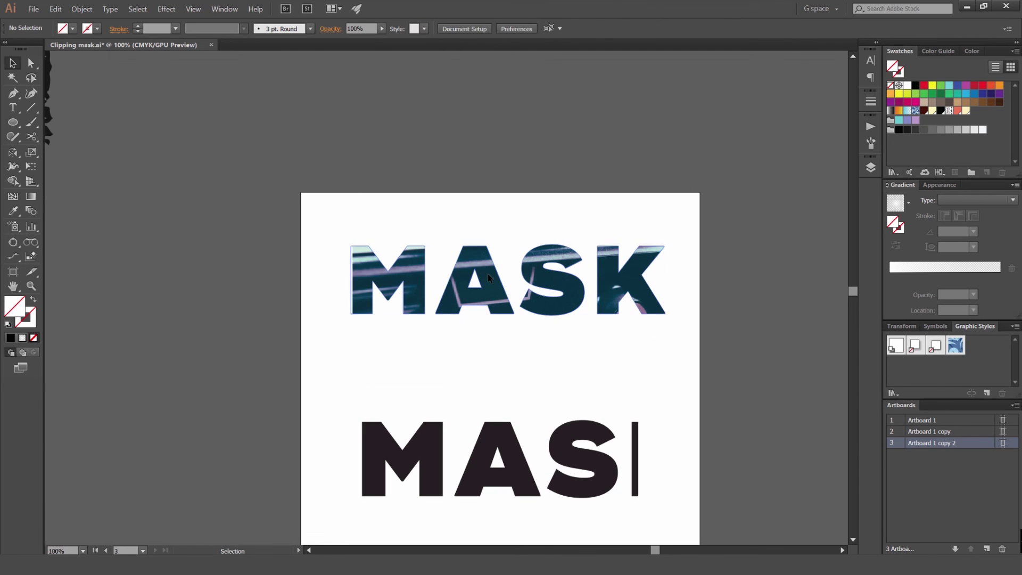
Edit the photo inside the MASK clip group, then scale the clipped lettering down
left_click(438, 300)
left_click(80, 28)
scroll(345, 146, "down", 1)
left_click_drag(572, 153, 613, 126)
left_click_drag(568, 184, 552, 183)
left_click_drag(547, 146, 571, 191)
left_click(627, 150)
left_click(548, 221)
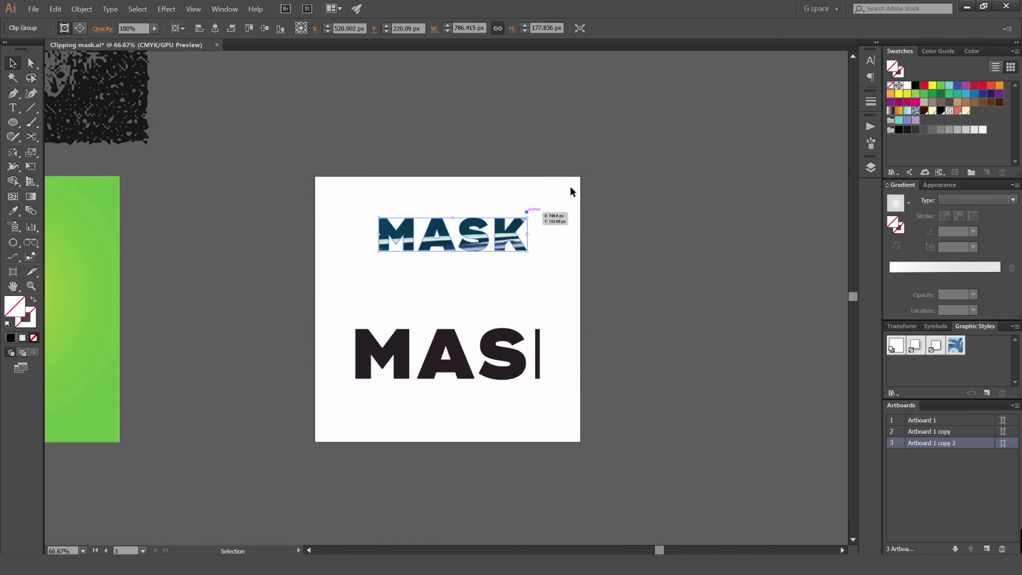
Narrow the lower MASK clip group to about 741 px wide and shift the text left inside its clipping path
left_click(527, 369)
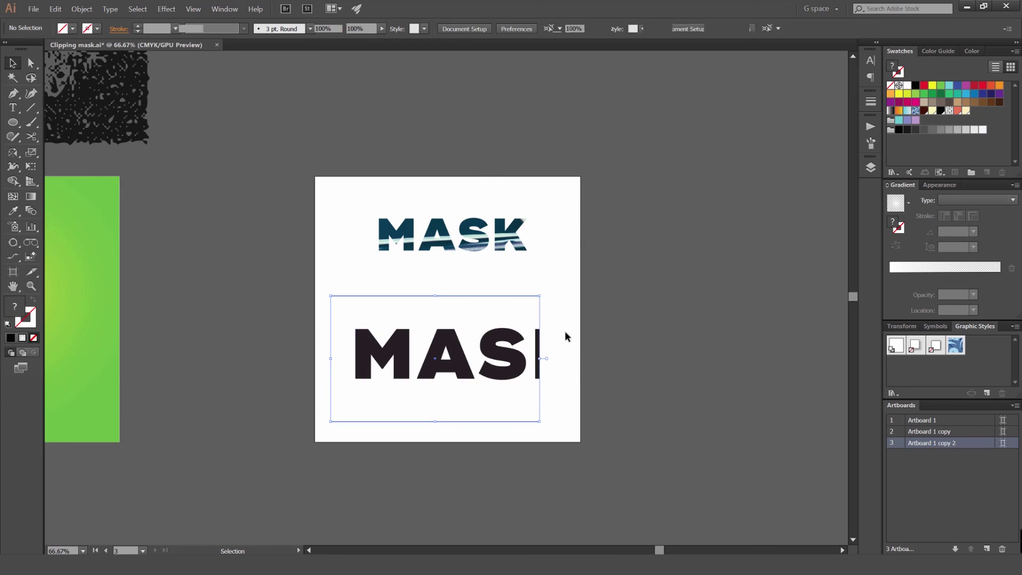
left_click_drag(330, 358, 367, 347)
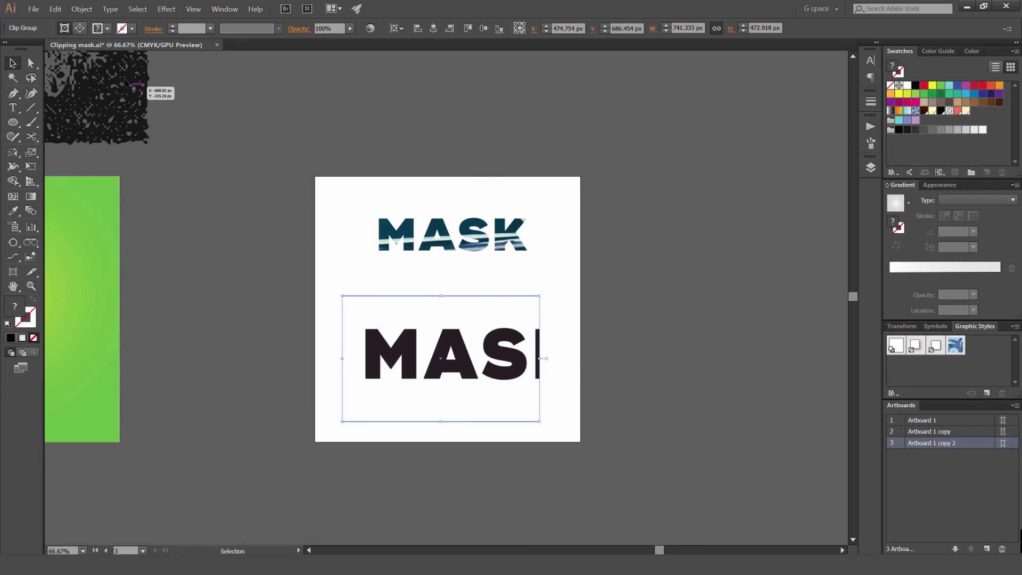
left_click(80, 28)
left_click_drag(507, 337, 441, 497)
left_click(640, 271)
Try moving the lower clip group below the white artboard, then undo the move and view all the artboards
left_click(483, 357)
left_click_drag(417, 497, 453, 380)
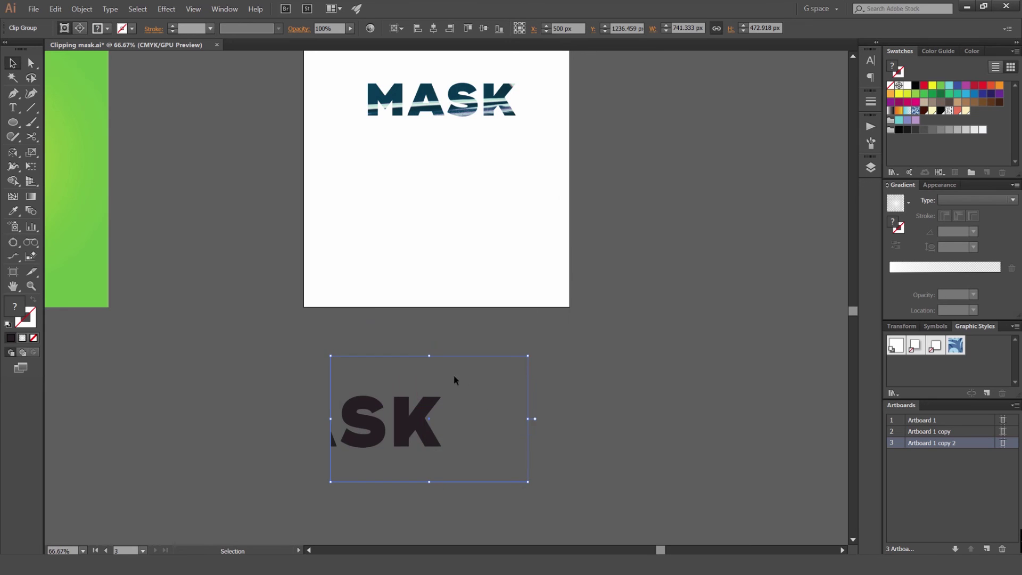
key("ctrl+z")
key("ctrl+z")
scroll(620, 202, "down", 3)
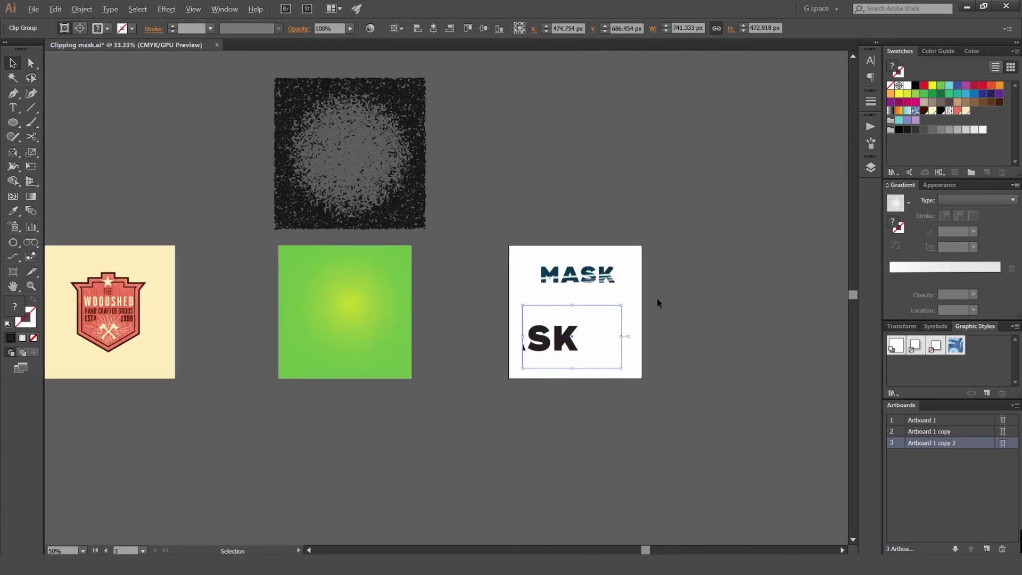
left_click_drag(534, 198, 554, 176)
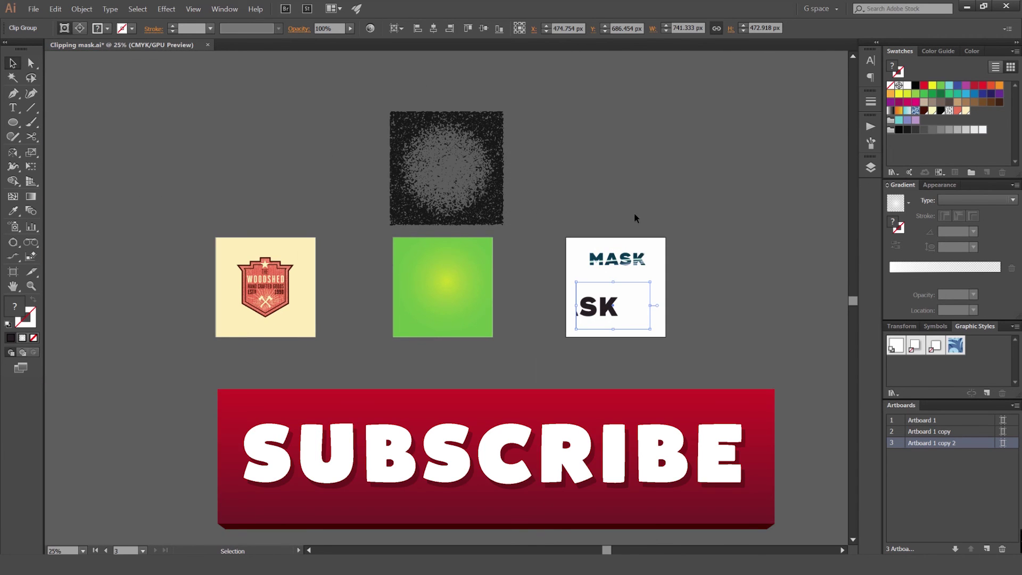